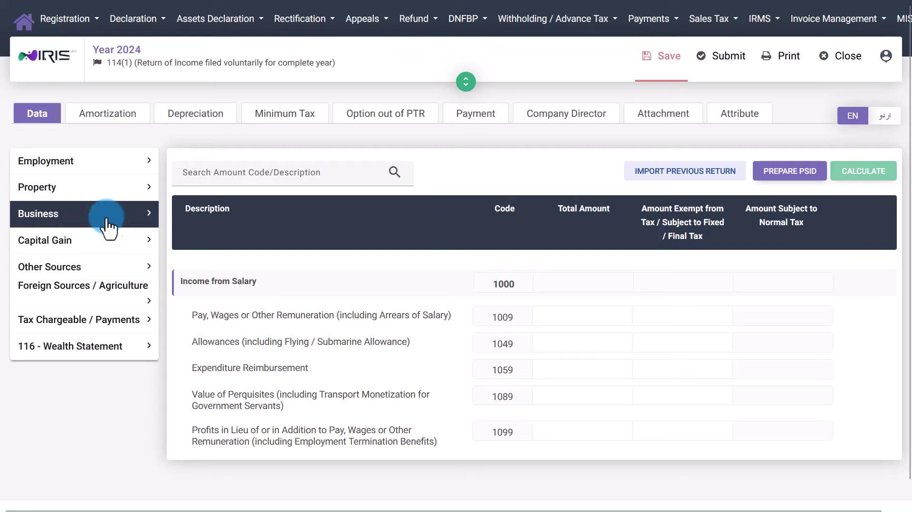
Examine the Business section's Other Revenues, Management, Administrative, Selling & Financial Expenses, and Business Assets / Equity / Liabilities entries.
left_click(111, 215)
left_click(97, 279)
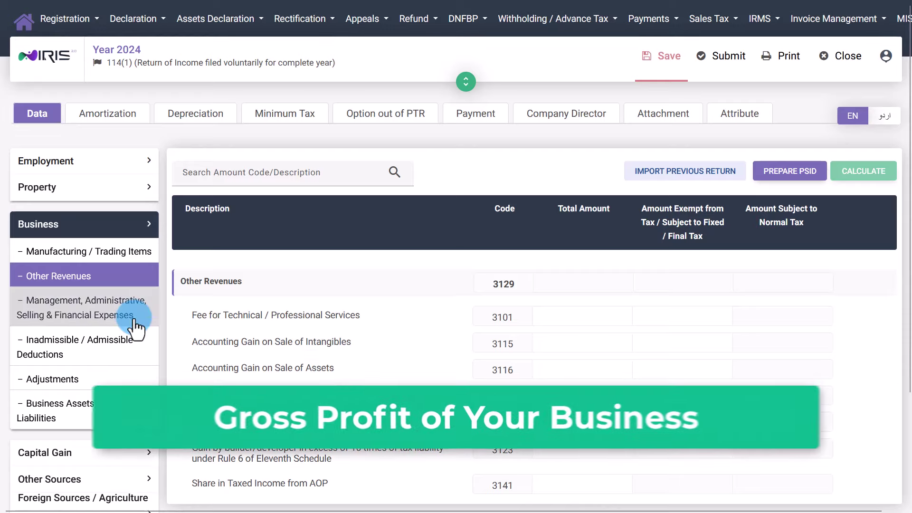
left_click(98, 319)
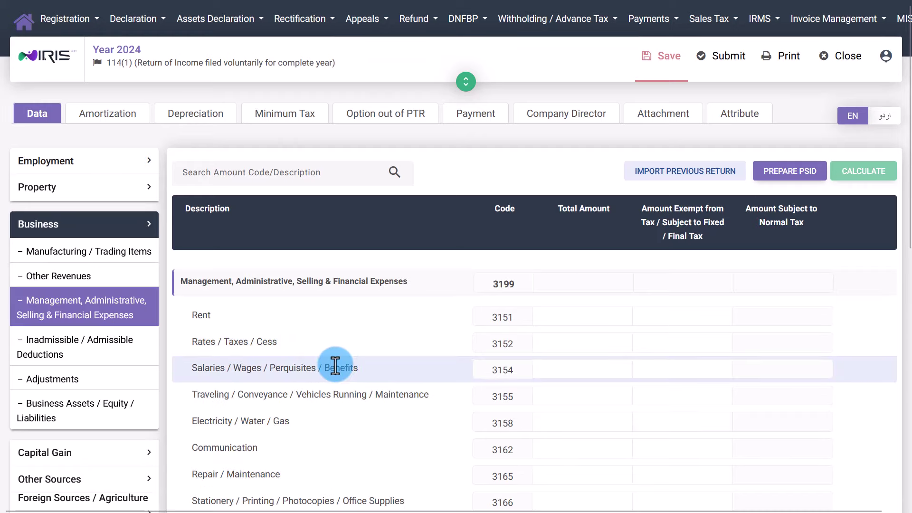
scroll(336, 361, "down", 2)
scroll(333, 351, "down", 2)
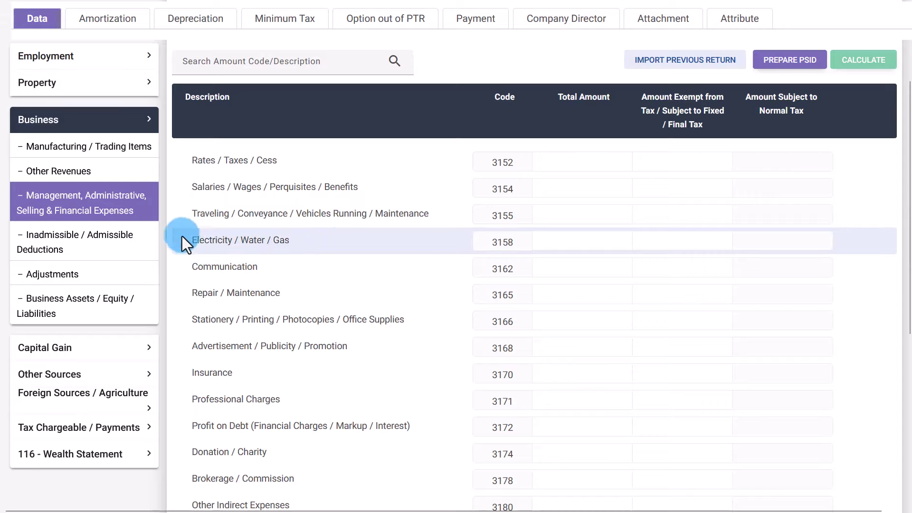
left_click(85, 311)
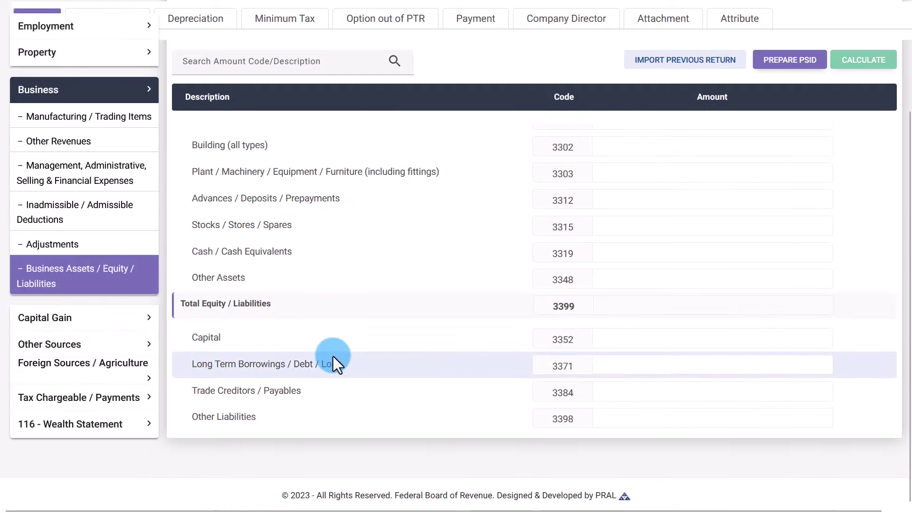
scroll(340, 240, "up", 2)
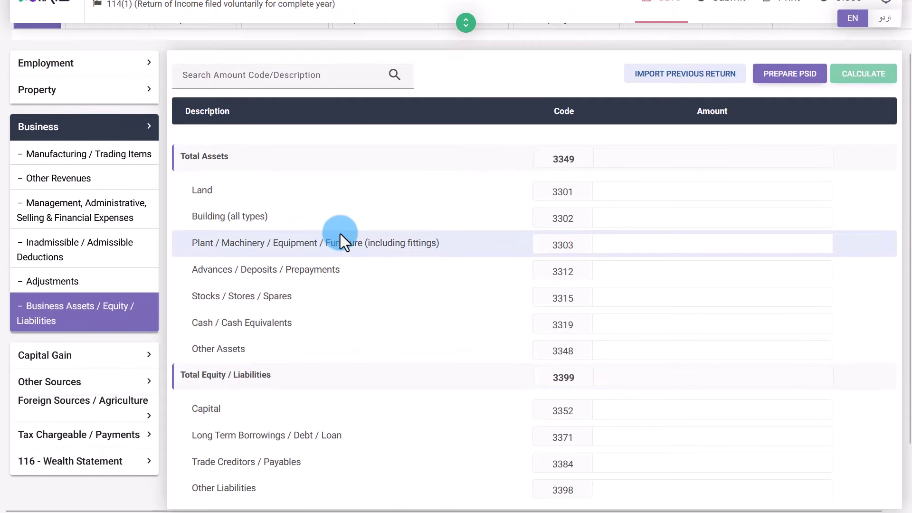
scroll(340, 233, "up", 2)
left_click(750, 117)
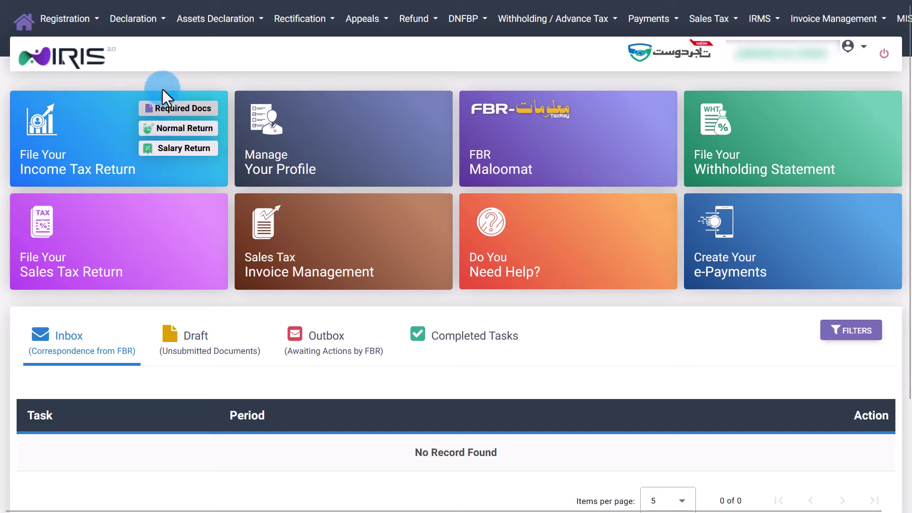
Start a normal income tax return for tax year 2024, choosing the period 01-Jul-2023 - 30-Jun-2024.
left_click(159, 26)
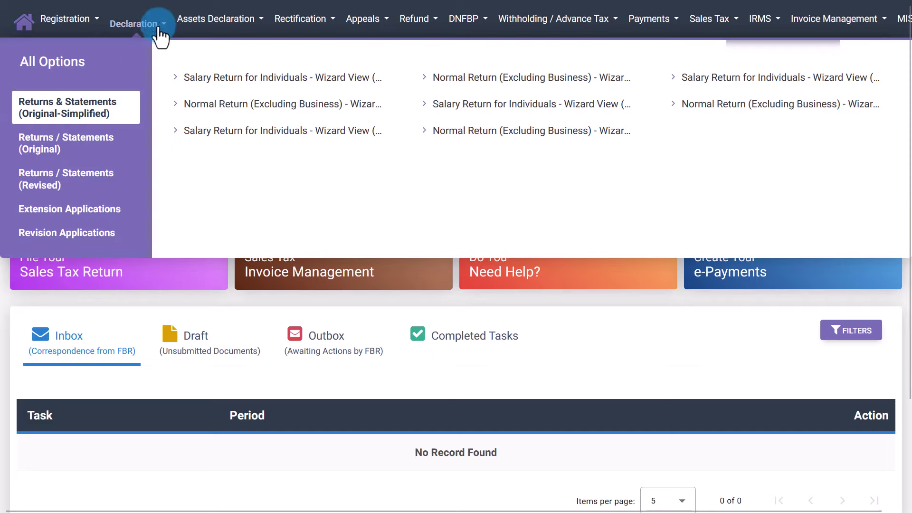
left_click(92, 153)
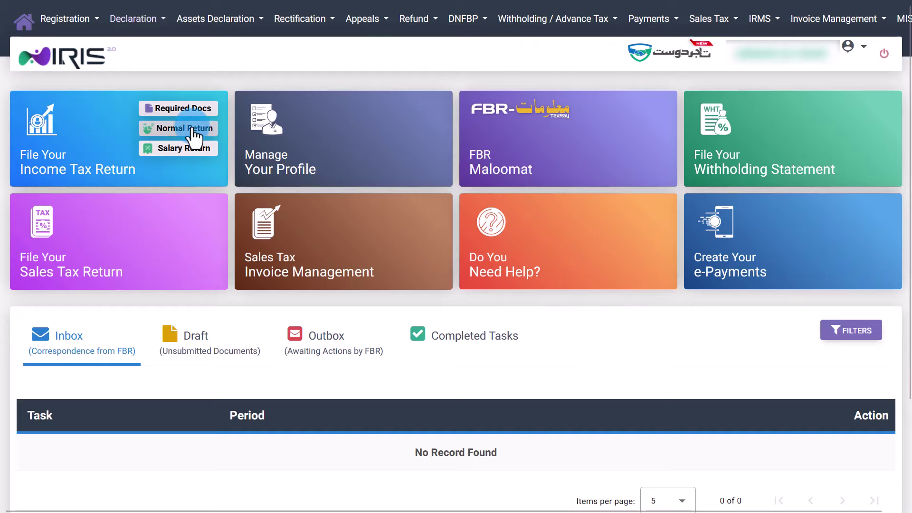
left_click(185, 128)
type("2024")
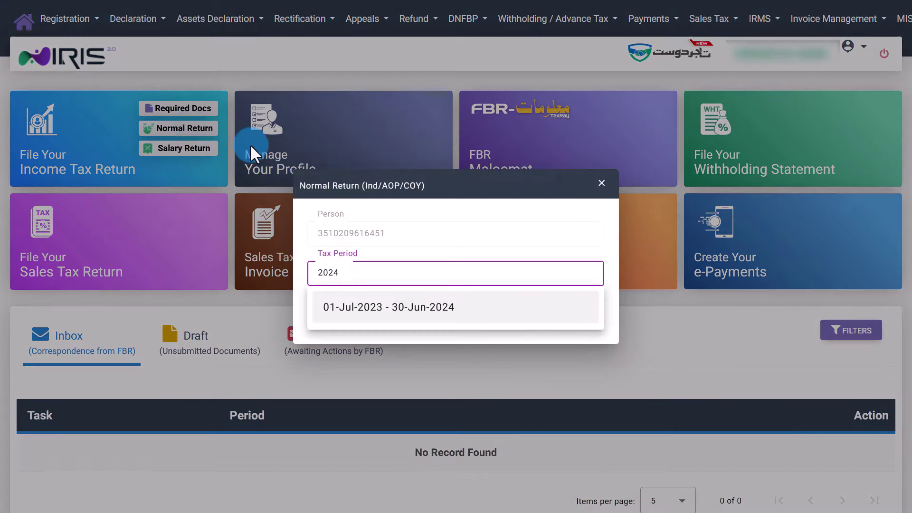
left_click(456, 313)
left_click(566, 319)
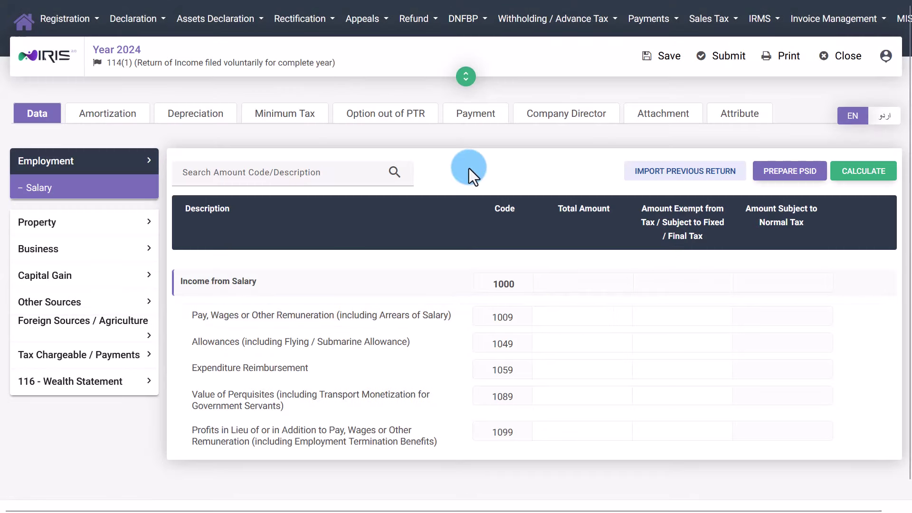
Enter 3,000,000 as the total amount for Others (code 3128) under the business's Other Revenues and calculate the return.
left_click(109, 251)
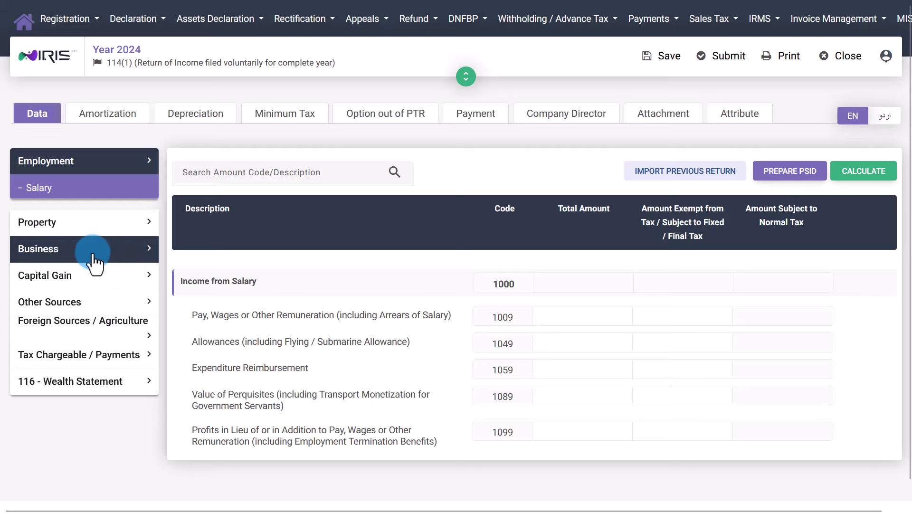
left_click(113, 283)
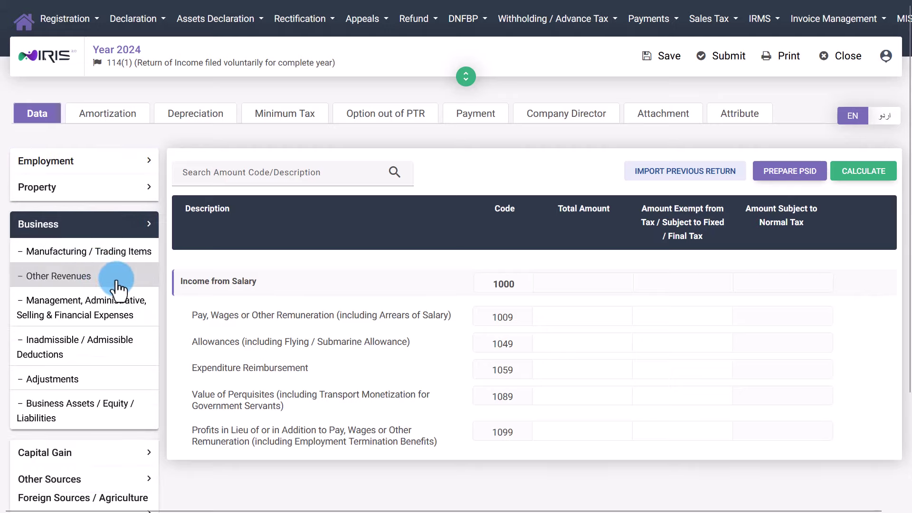
scroll(394, 292, "down", 2)
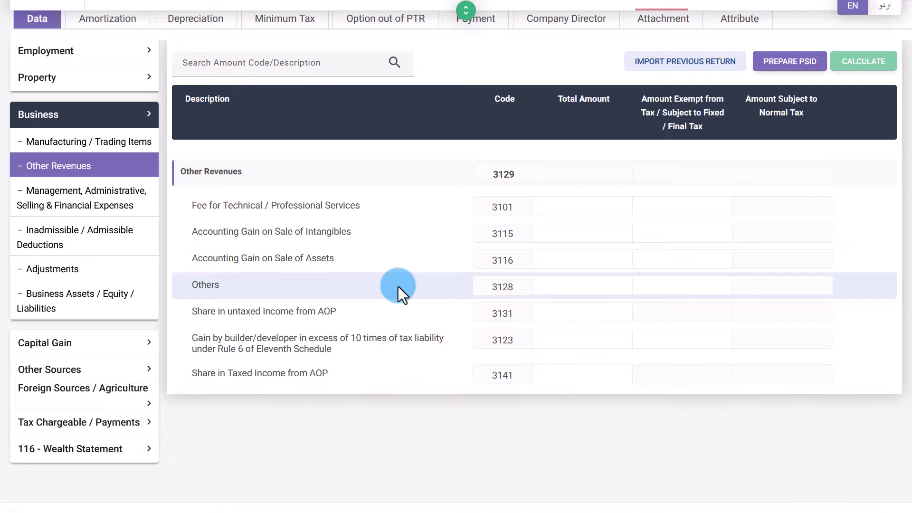
left_click(565, 285)
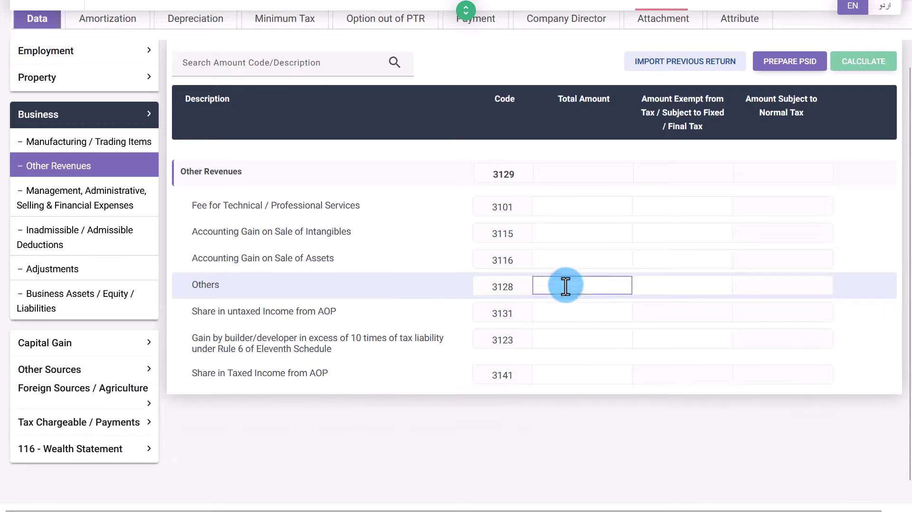
type("3000000")
key("Tab")
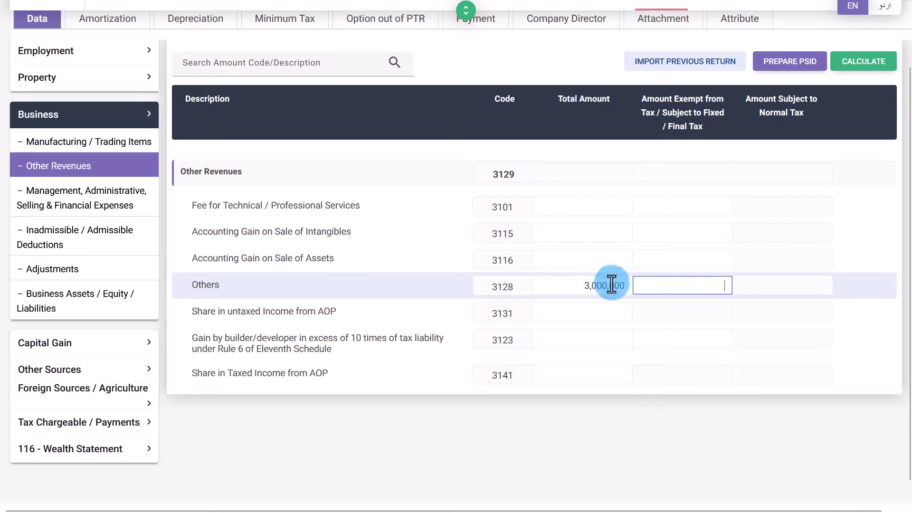
left_click(871, 61)
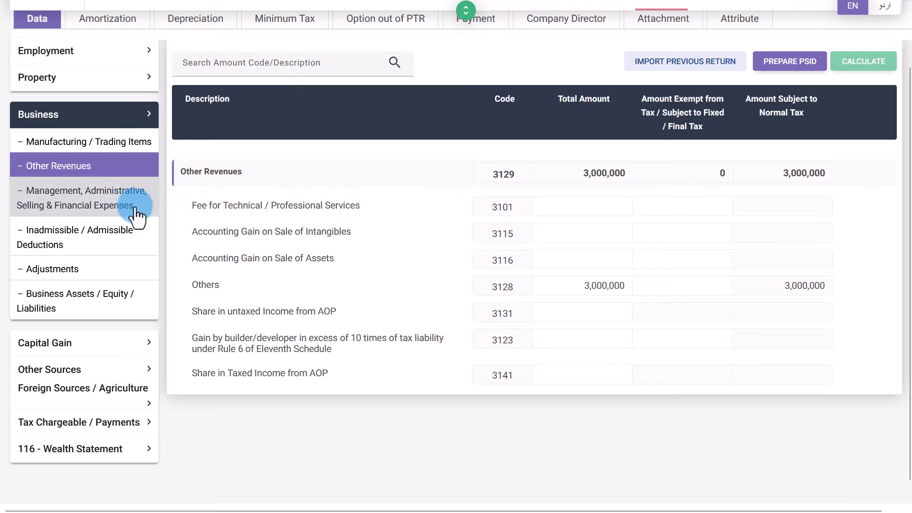
Open the business's Management, Administrative, Selling & Financial Expenses and look through the available expense heads.
left_click(100, 206)
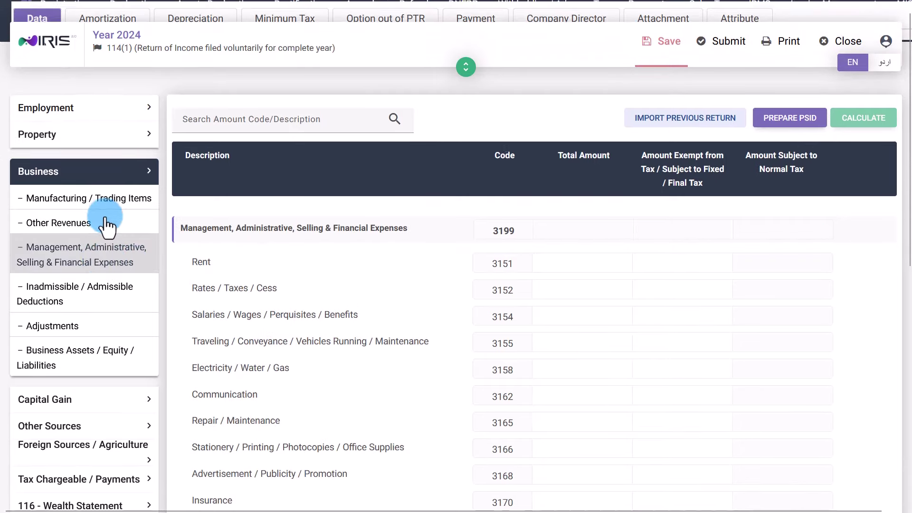
scroll(437, 314, "down", 1)
scroll(423, 306, "down", 3)
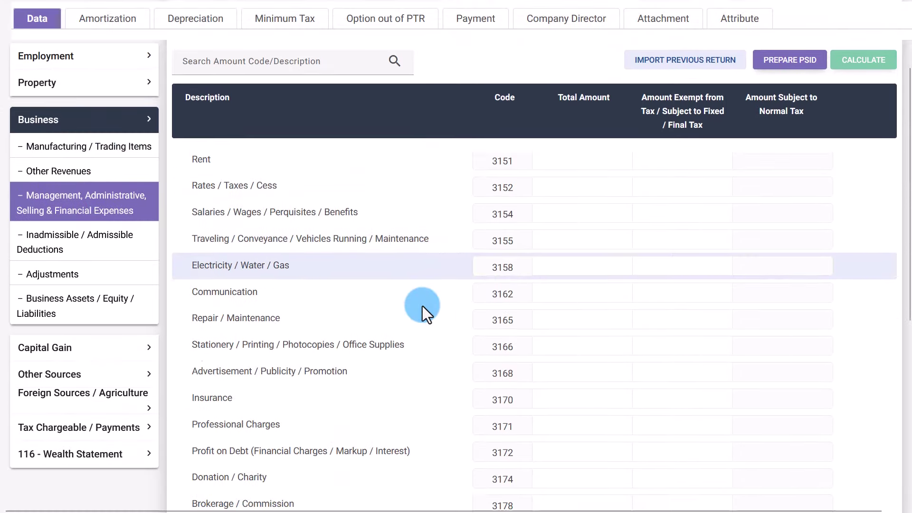
scroll(417, 298, "up", 4)
scroll(412, 287, "down", 4)
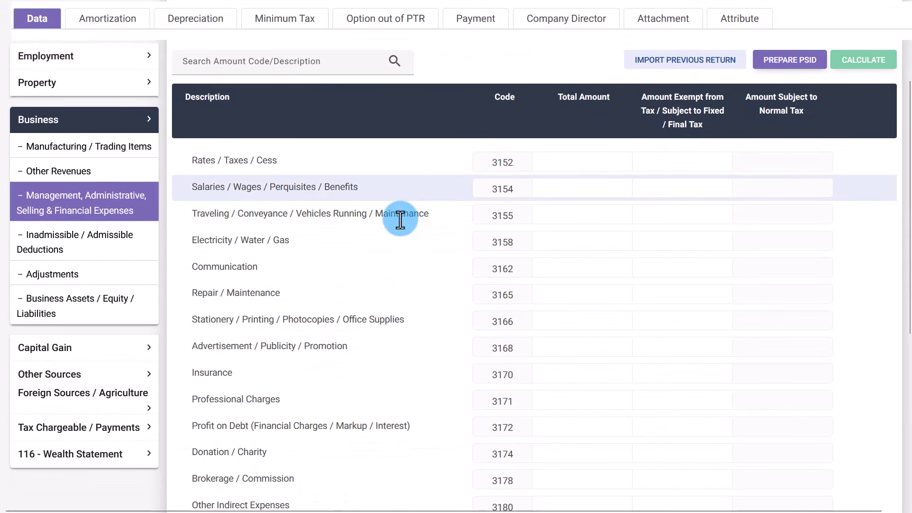
scroll(399, 224, "down", 3)
scroll(415, 290, "up", 3)
scroll(419, 273, "up", 2)
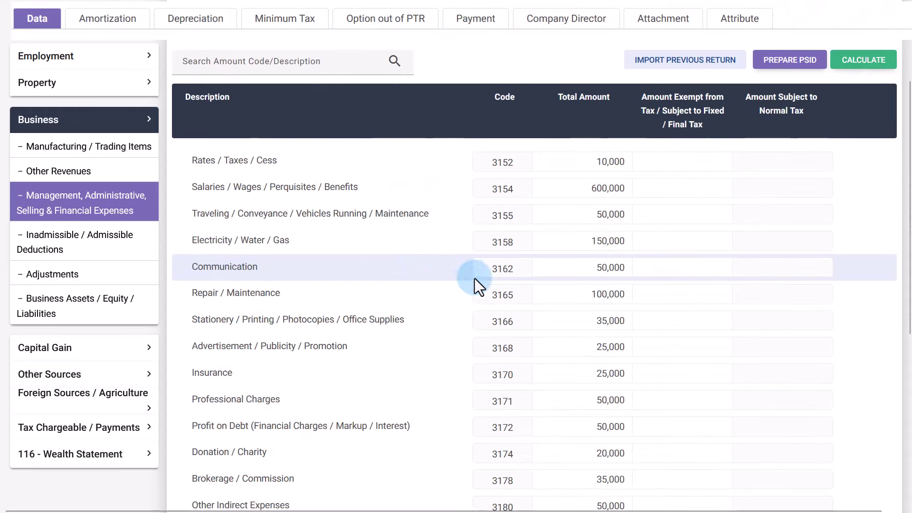
Review the total amounts of the business expense heads one by one, from Rent down to Other Indirect Expenses.
scroll(521, 237, "up", 1)
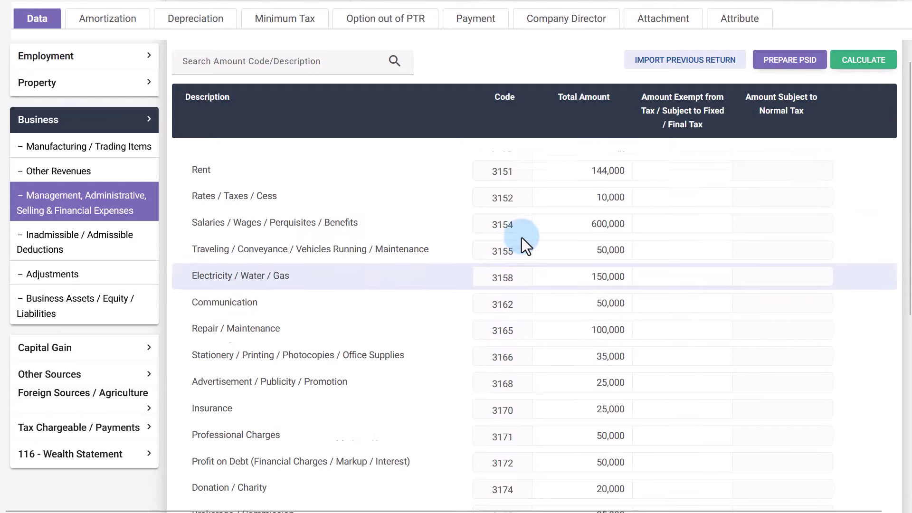
scroll(521, 238, "up", 1)
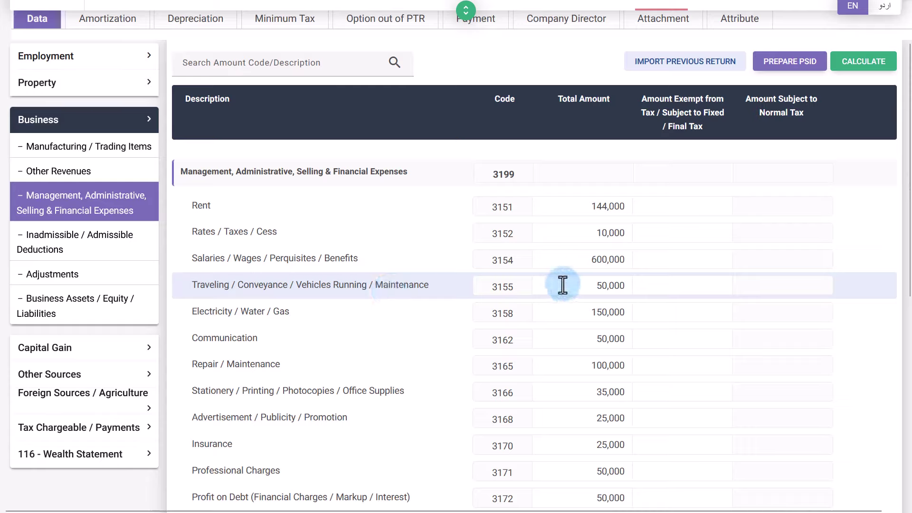
left_click(572, 312)
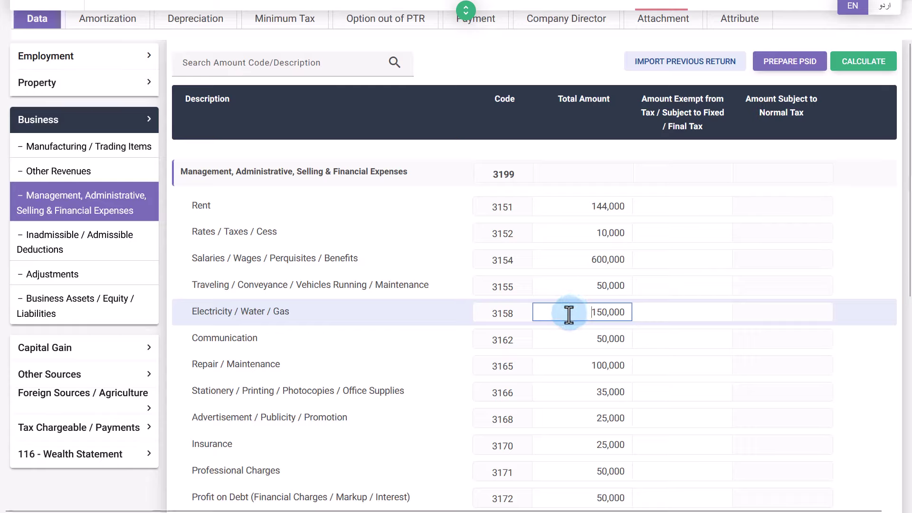
left_click(564, 339)
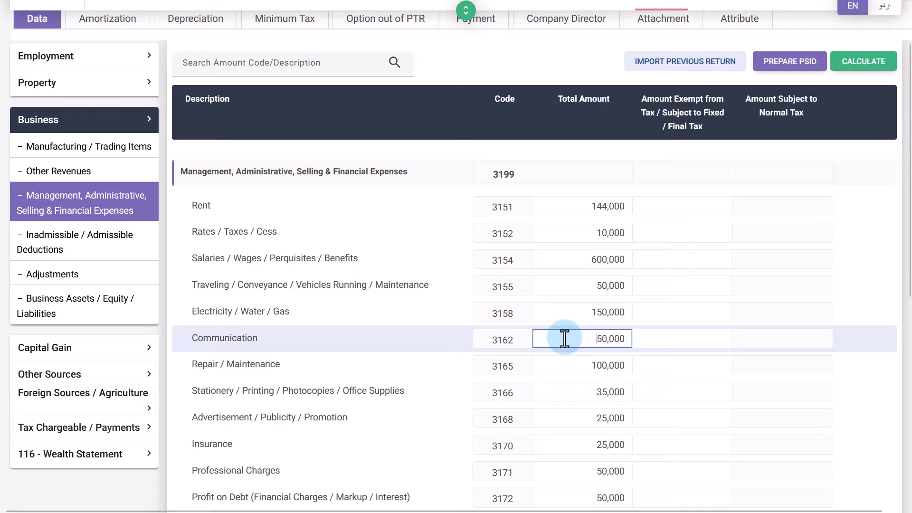
left_click(562, 366)
scroll(563, 365, "down", 2)
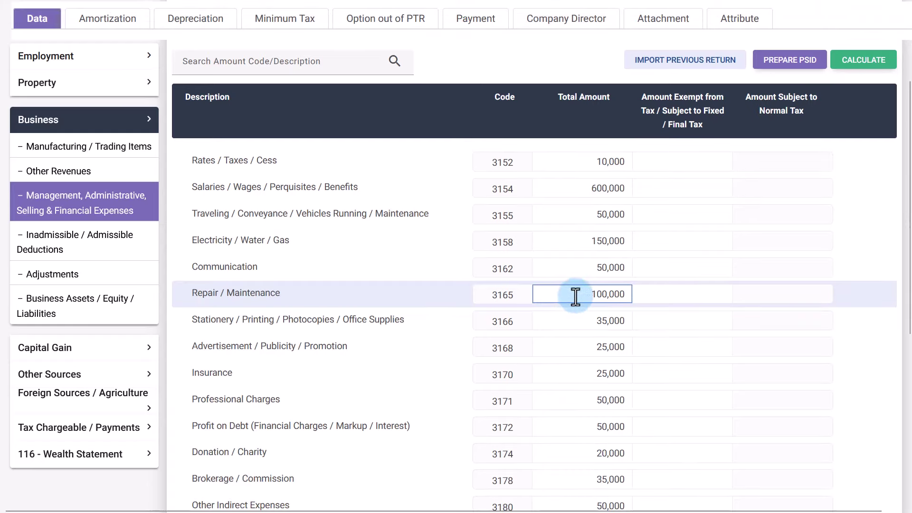
left_click(572, 317)
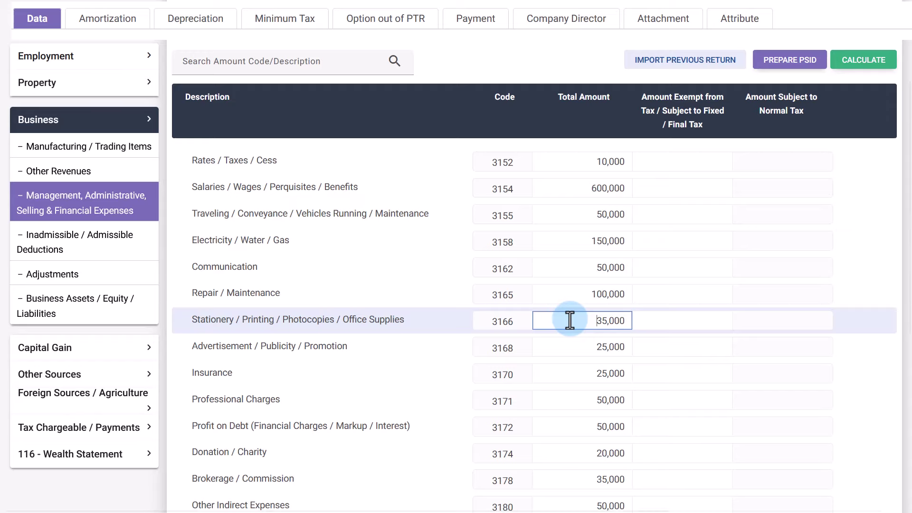
left_click(572, 348)
scroll(571, 344, "down", 3)
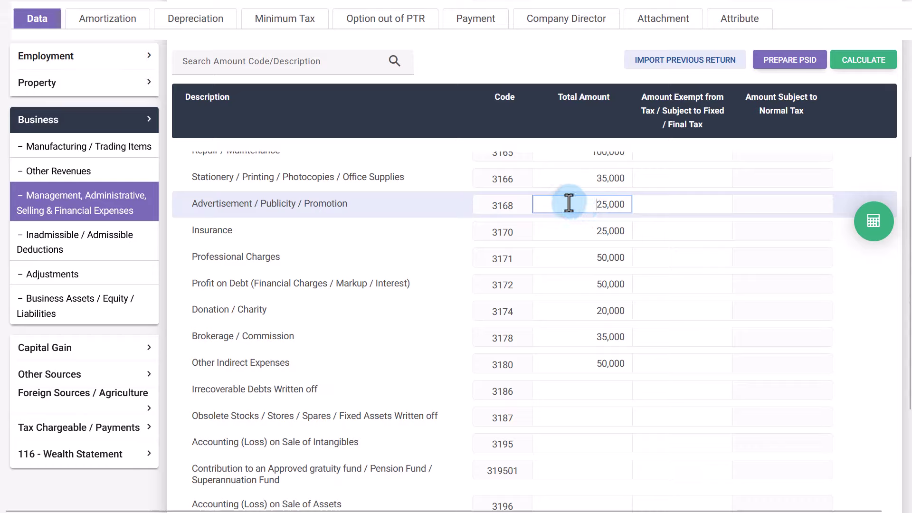
left_click(575, 231)
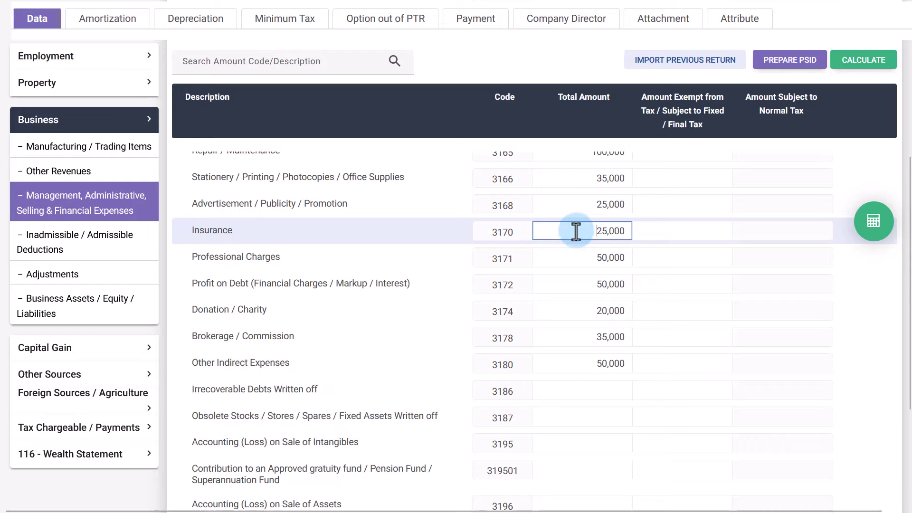
double_click(621, 229)
left_click(569, 259)
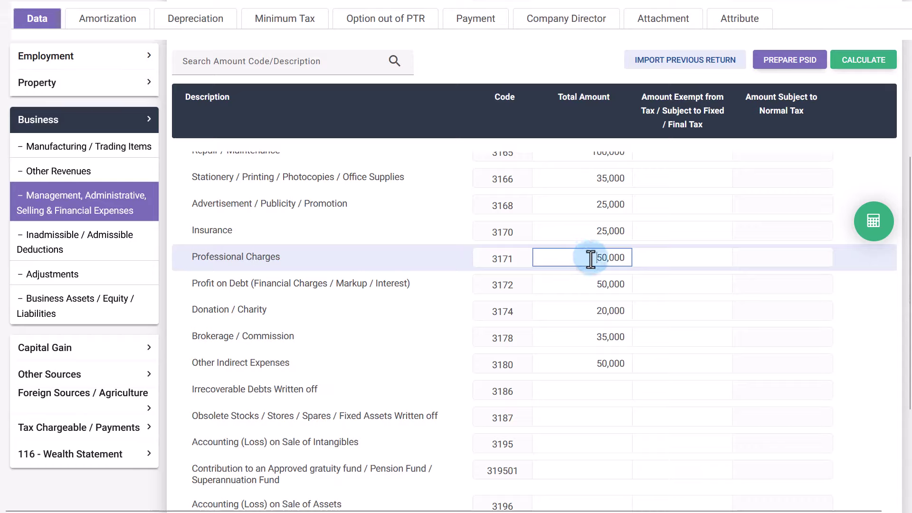
left_click(569, 285)
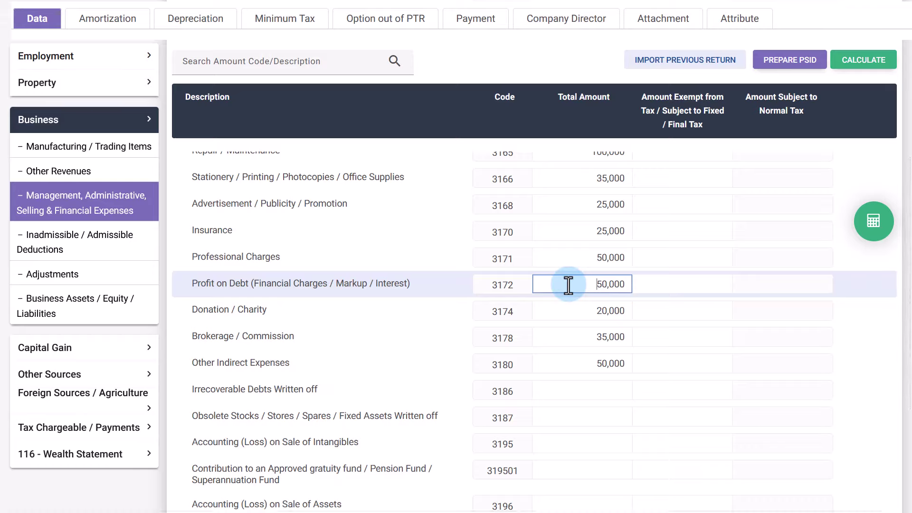
left_click(572, 310)
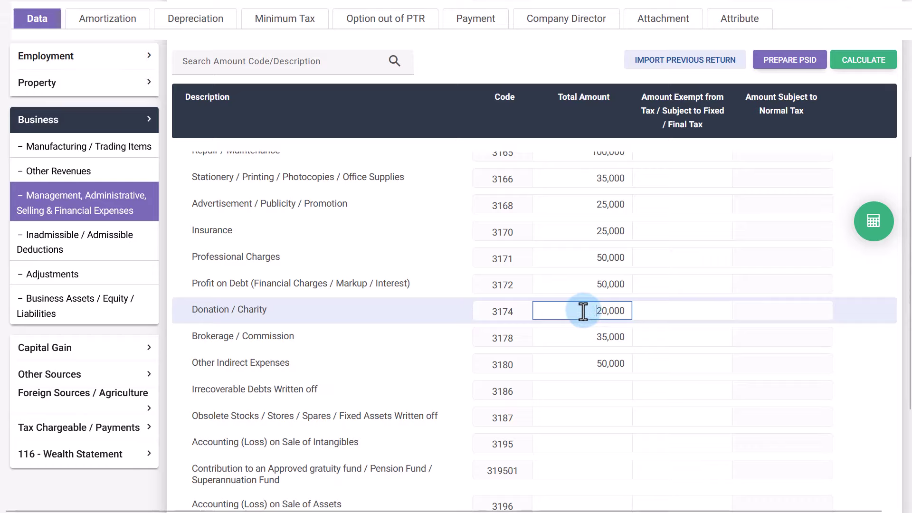
left_click(580, 337)
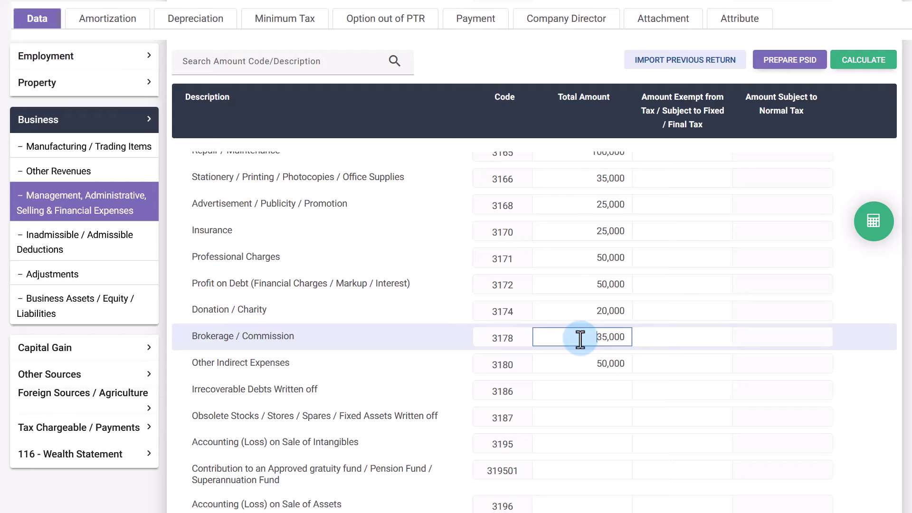
left_click(565, 362)
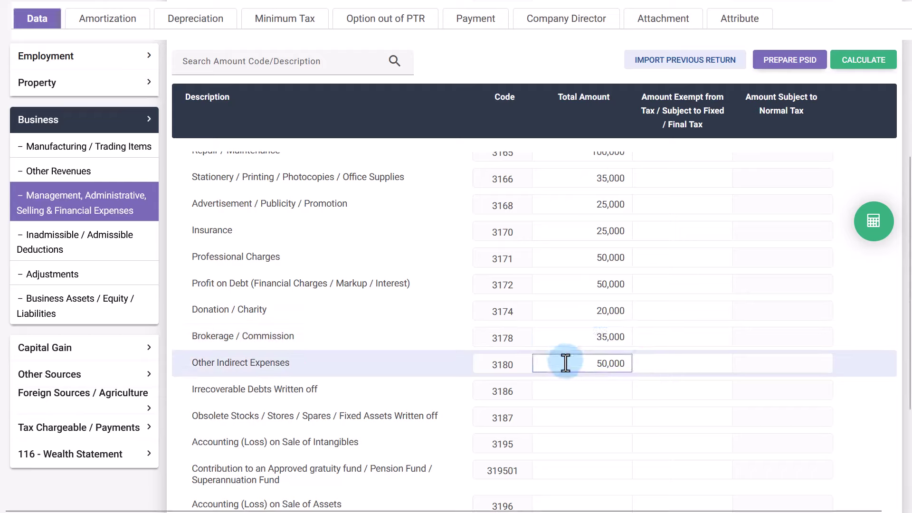
scroll(571, 344, "up", 1)
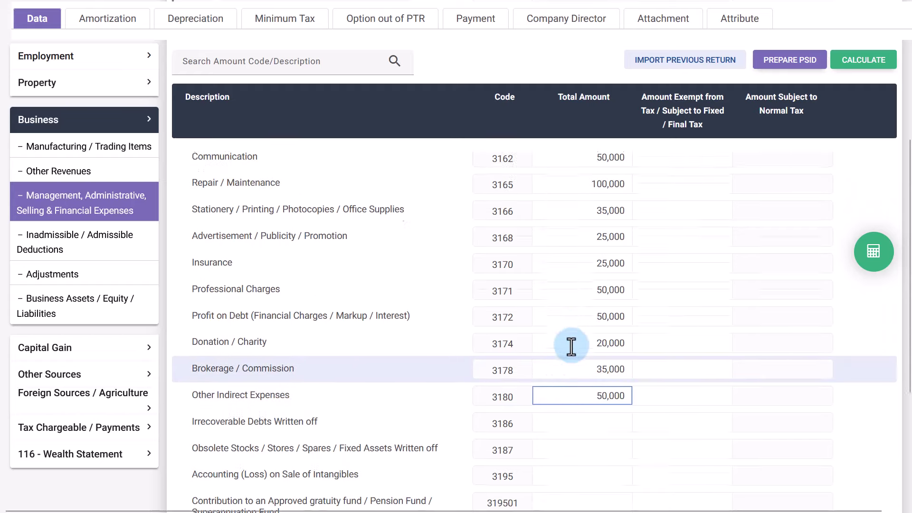
scroll(571, 346, "up", 3)
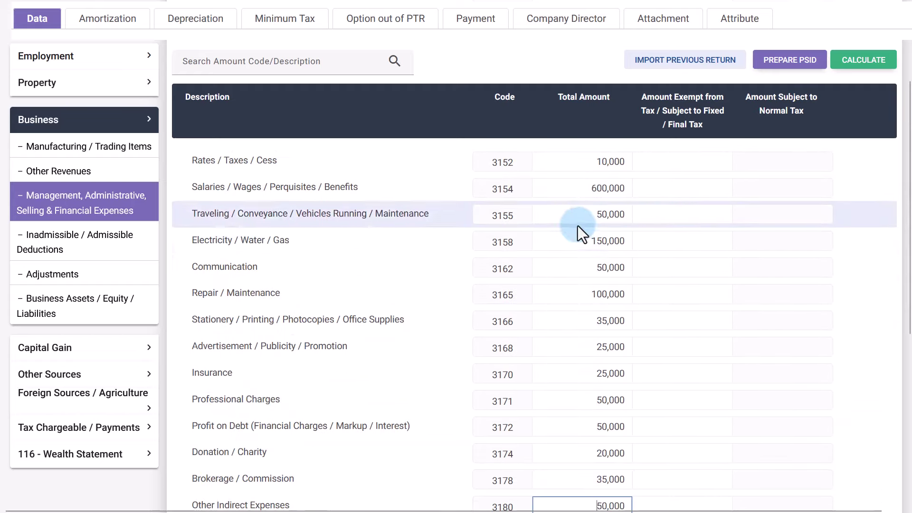
Check the business expense amounts from Rent through Other Indirect Expenses and calculate the return.
scroll(578, 226, "down", 6)
left_click_drag(578, 291, 629, 291)
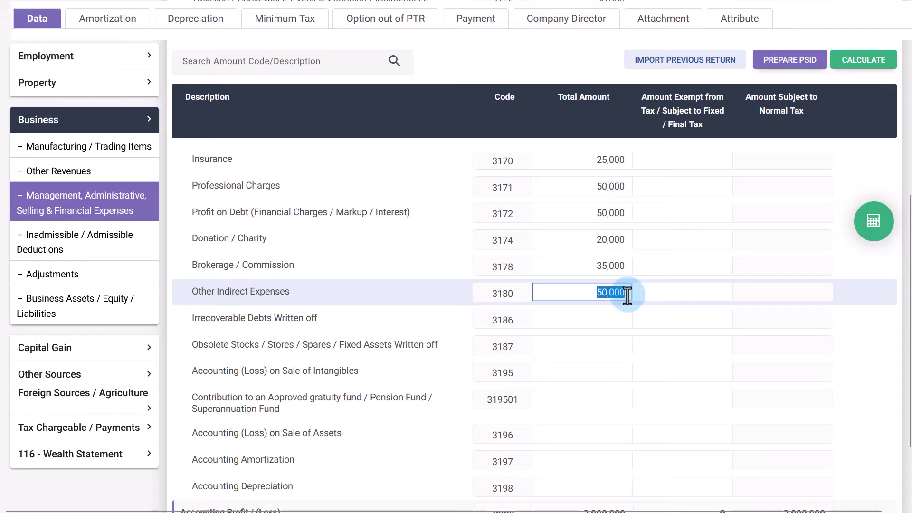
left_click(580, 292)
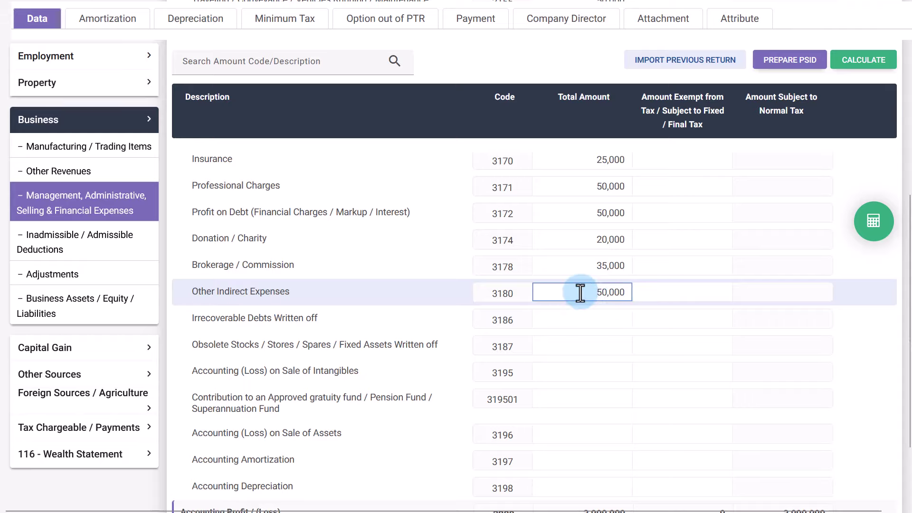
scroll(576, 301, "up", 7)
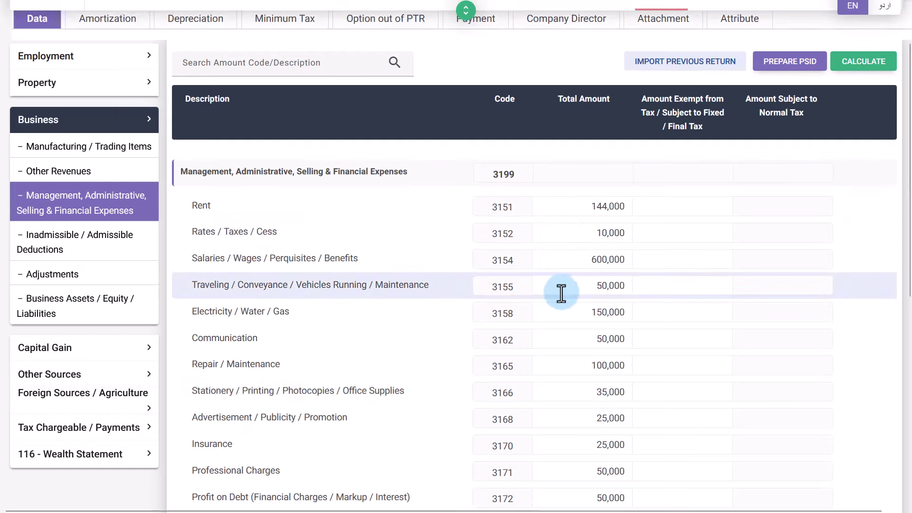
scroll(562, 285, "down", 3)
scroll(568, 273, "up", 3)
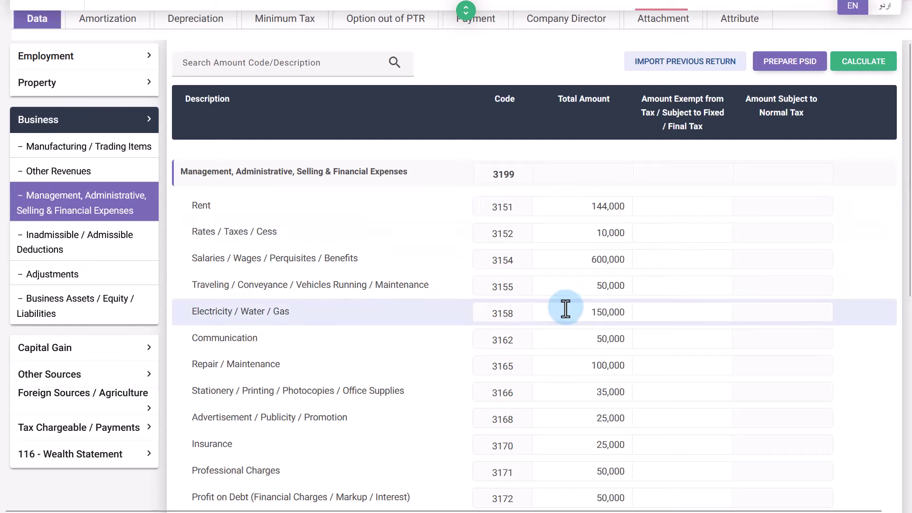
scroll(570, 311, "down", 3)
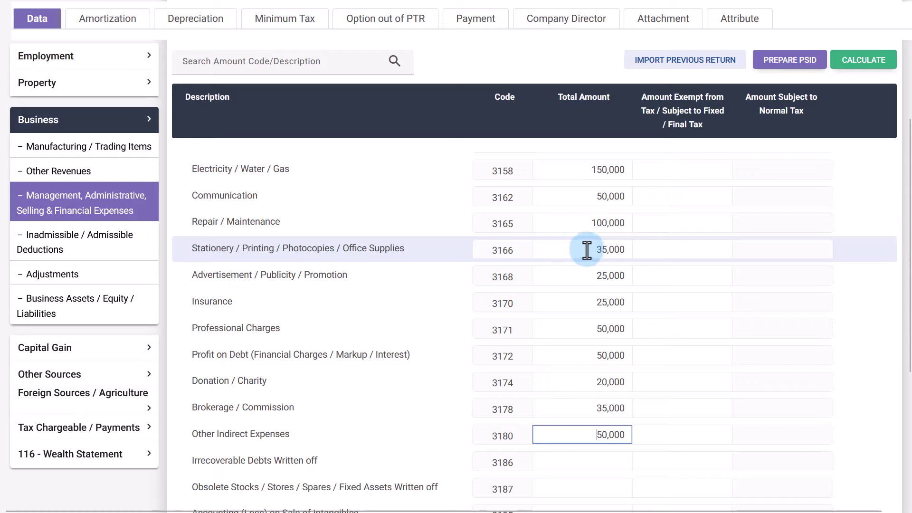
scroll(576, 245, "down", 1)
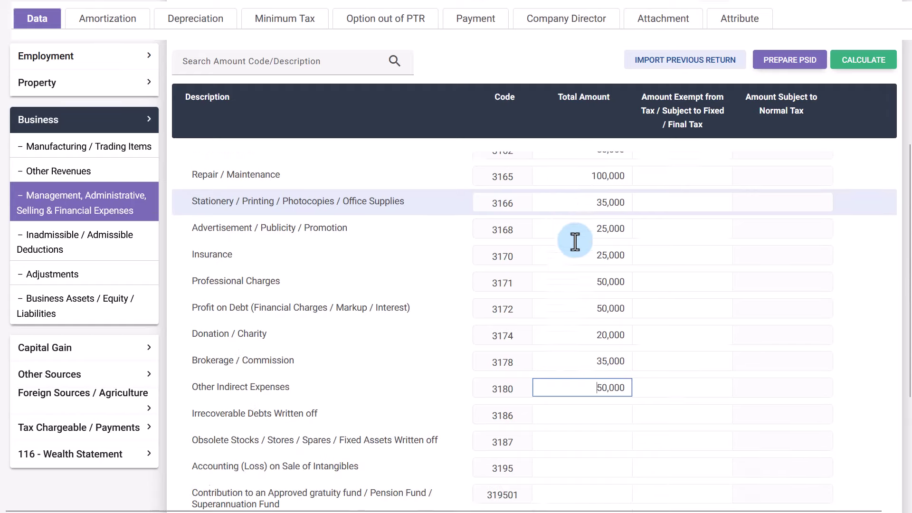
scroll(575, 241, "down", 1)
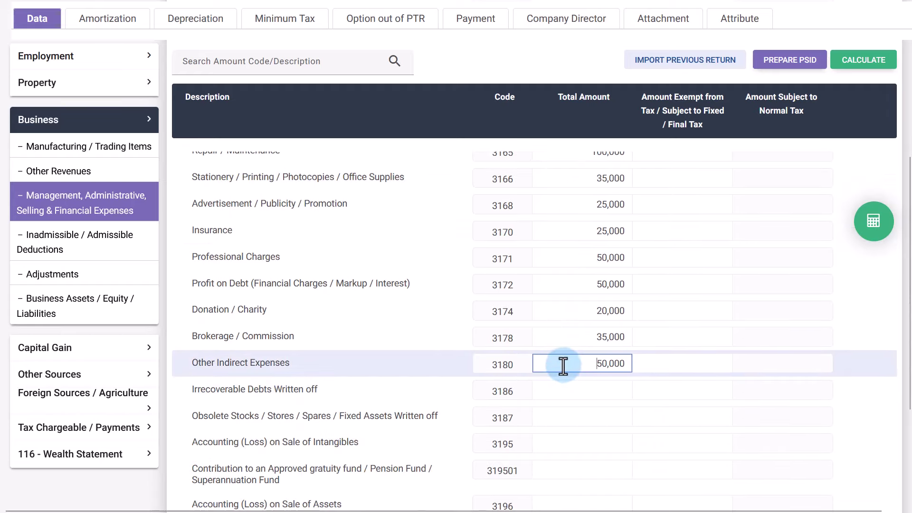
scroll(523, 342, "up", 1)
key("Return")
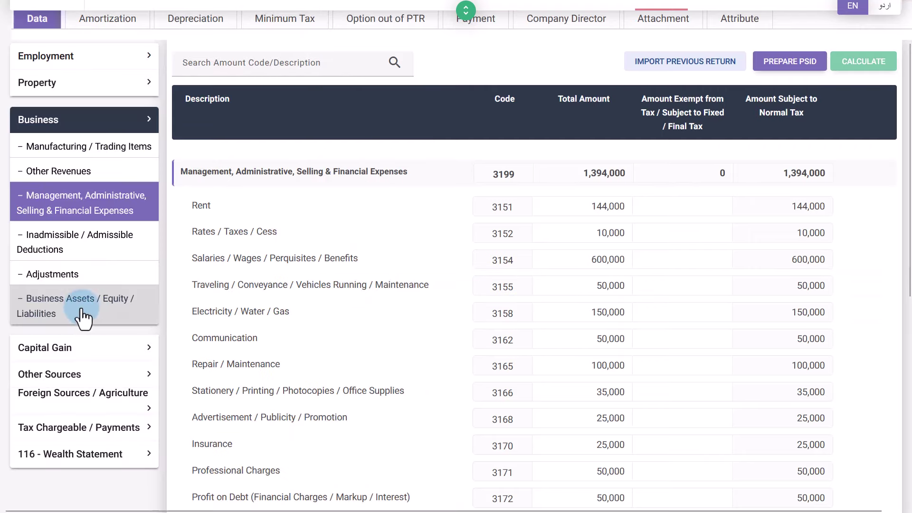
Open Business Assets / Equity / Liabilities and enter 2,000,000 as Cash / Cash Equivalents (code 3319).
left_click(84, 313)
scroll(352, 356, "down", 2)
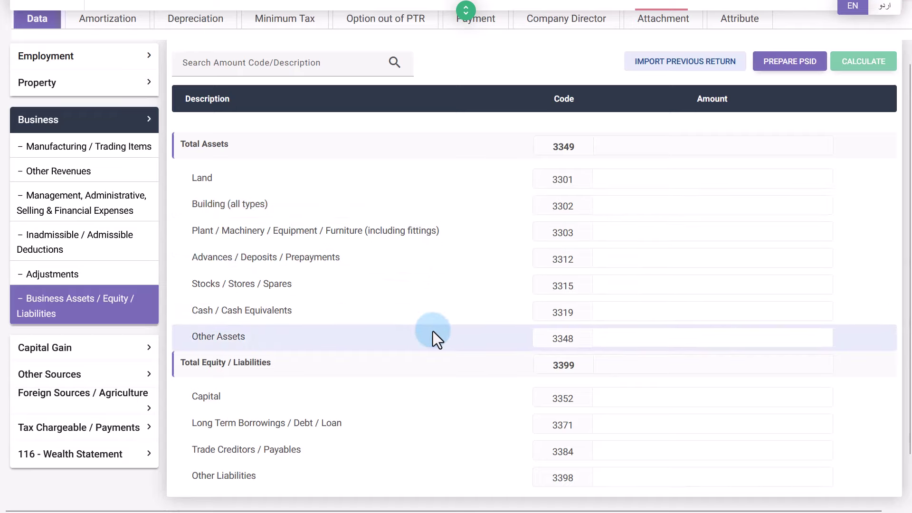
left_click(703, 310)
type("2,000,000")
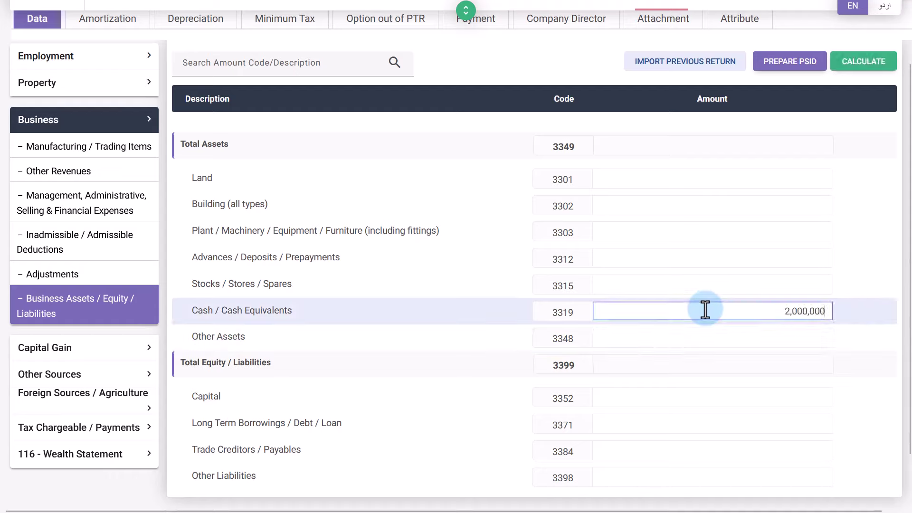
key("Tab")
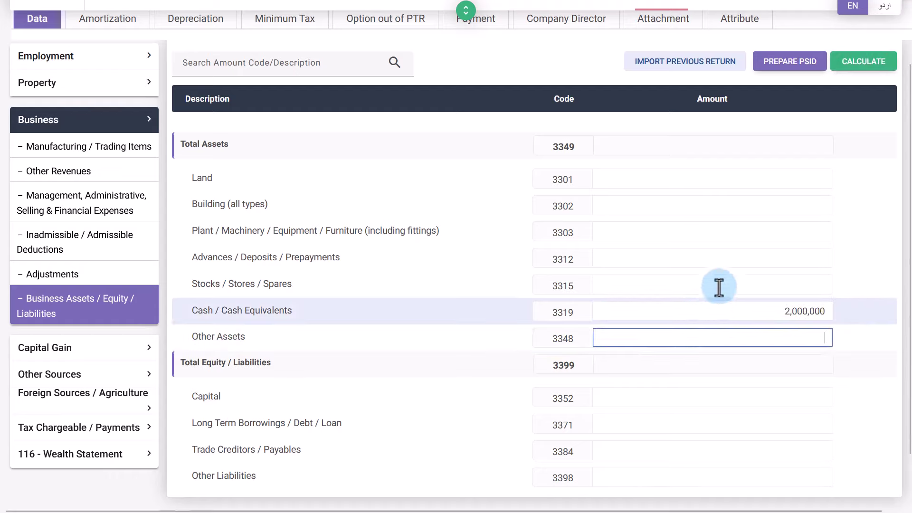
Go through the Equity / Liabilities heads, enter 2,000,000 as Capital (code 3352), and calculate the return.
scroll(654, 306, "down", 1)
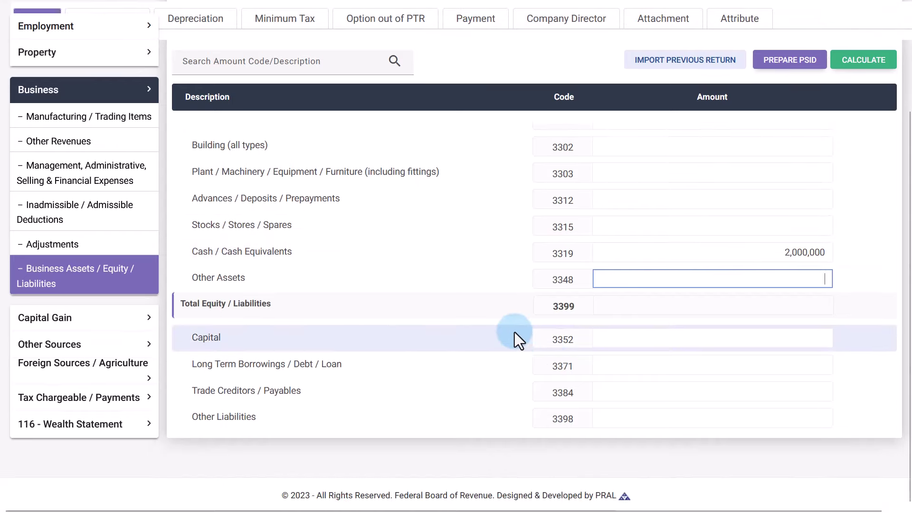
left_click(643, 338)
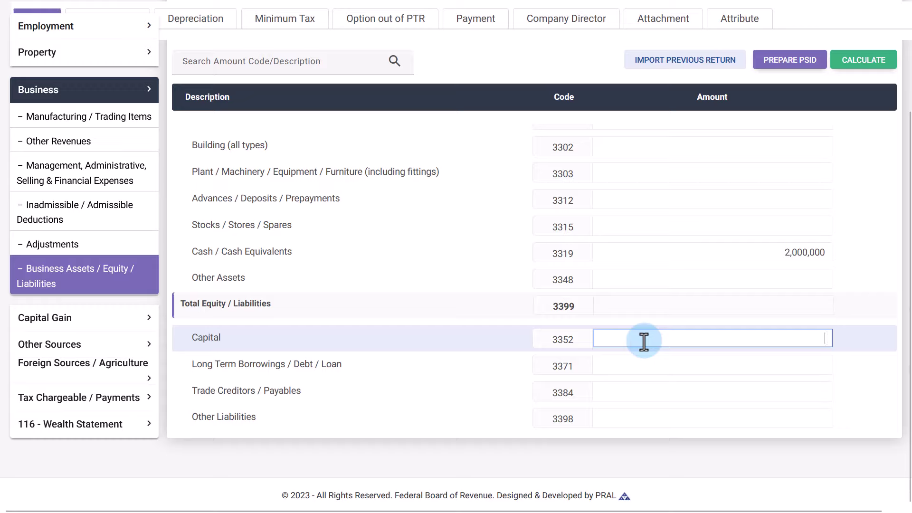
left_click(639, 366)
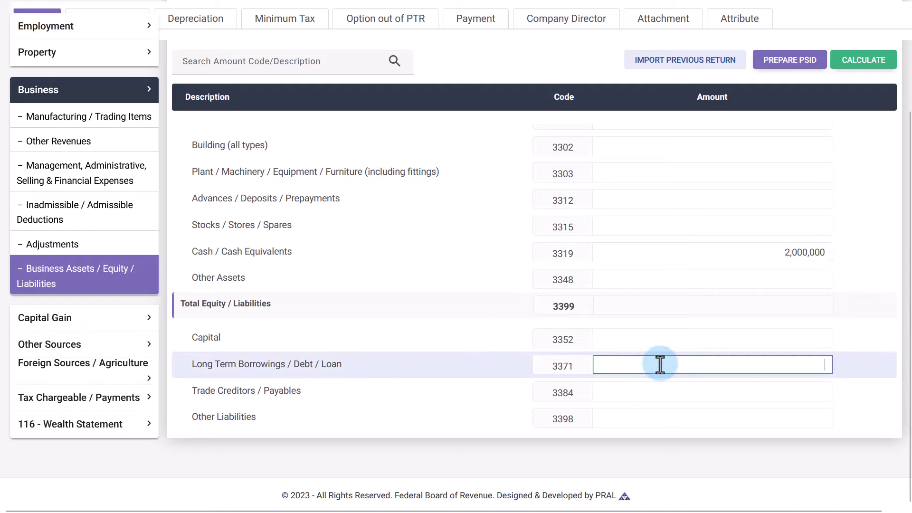
left_click(660, 393)
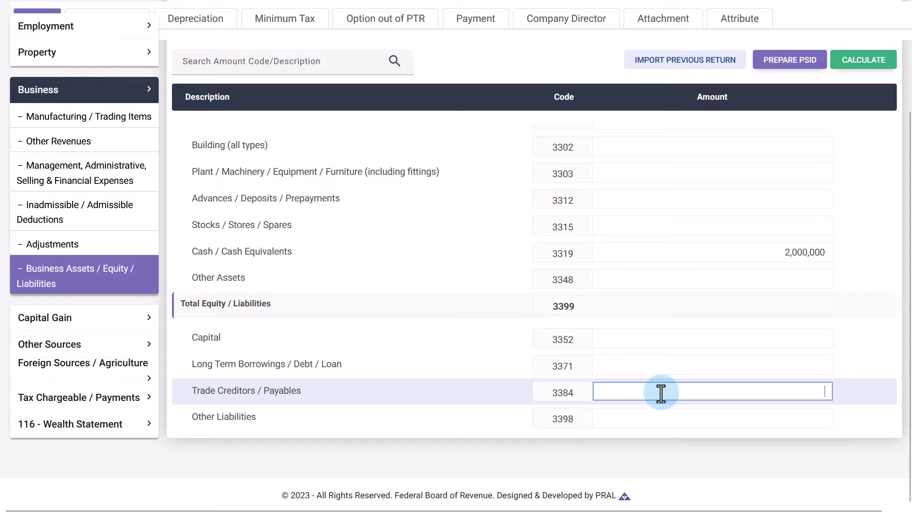
left_click(651, 417)
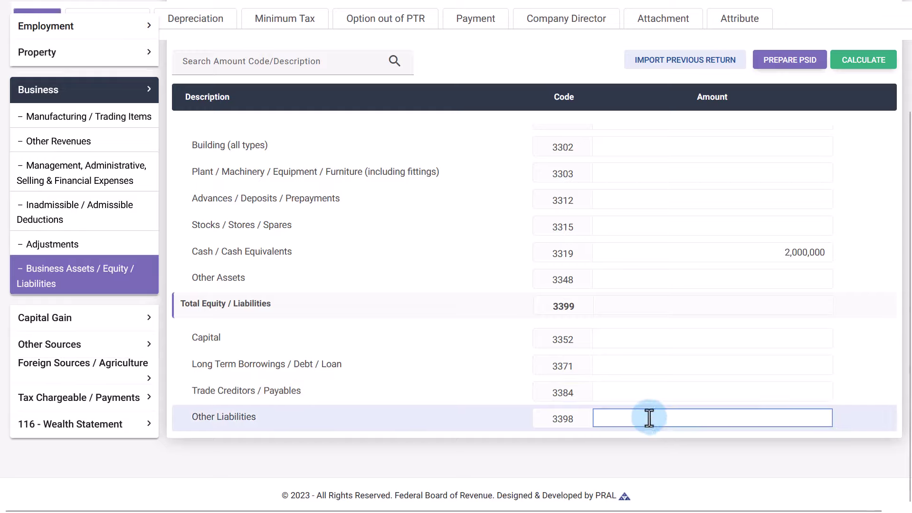
left_click(657, 340)
type("2")
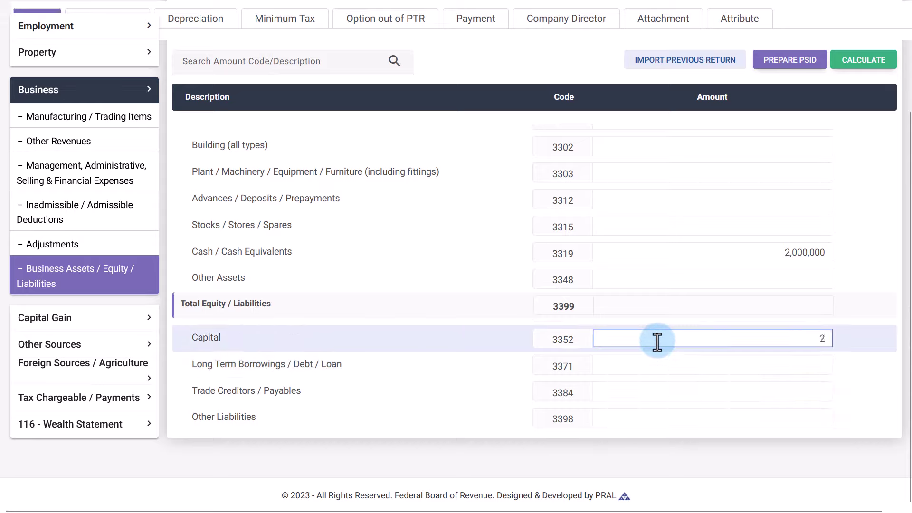
type(",000,00")
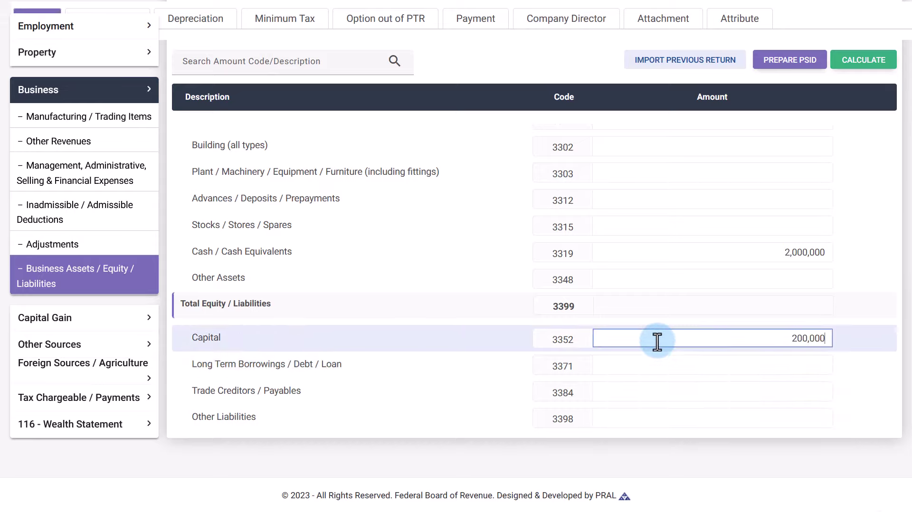
type("0")
left_click(885, 62)
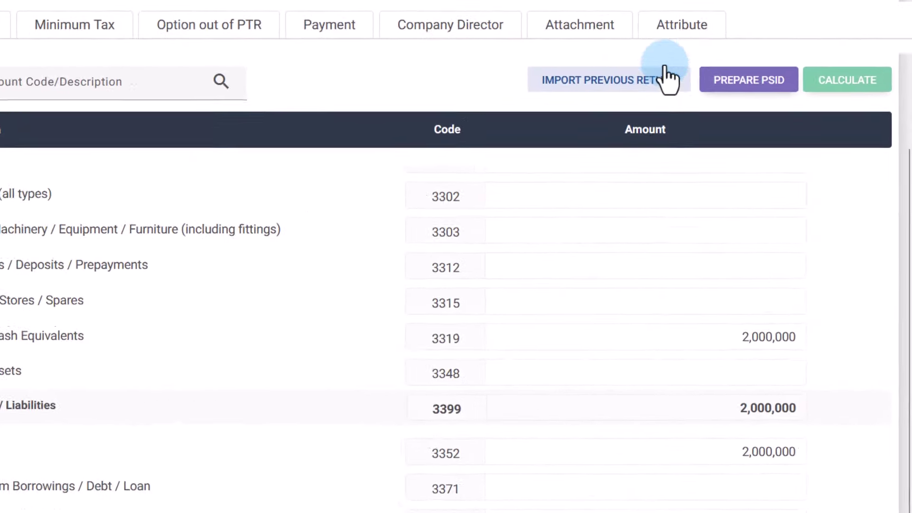
Open the return's attributes and search the Business Sector-1 options for "retail".
left_click(731, 23)
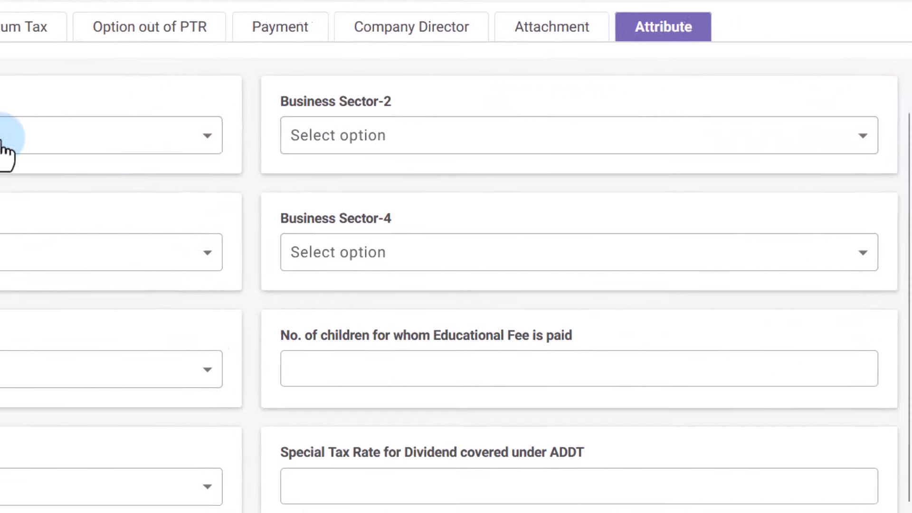
left_click(275, 105)
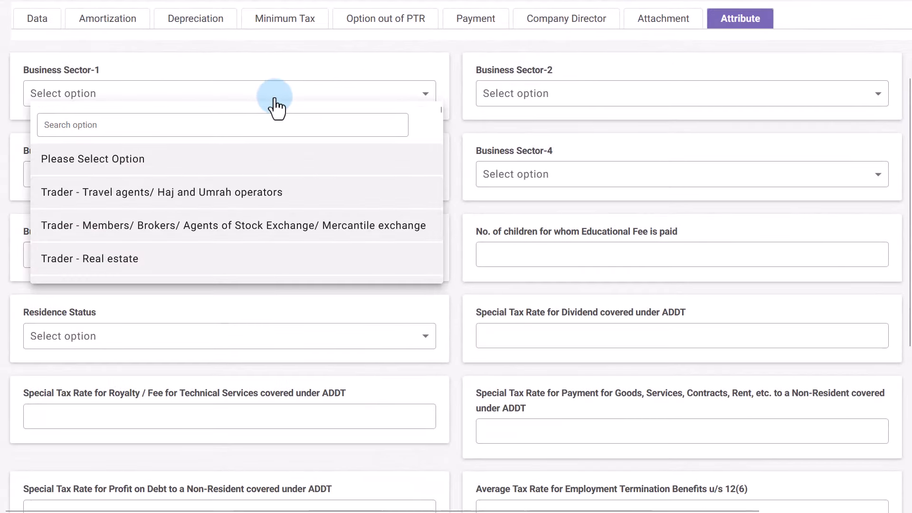
left_click(239, 123)
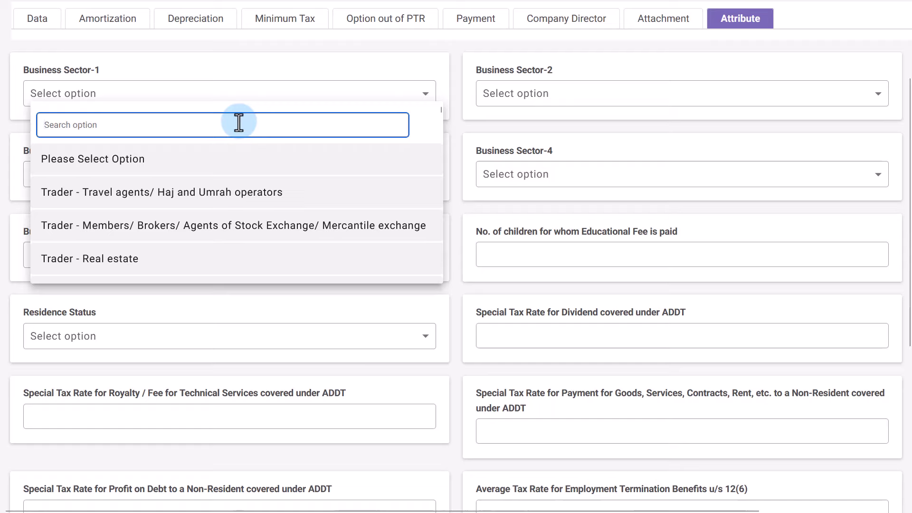
type("retia")
key("BackSpace")
type("ail")
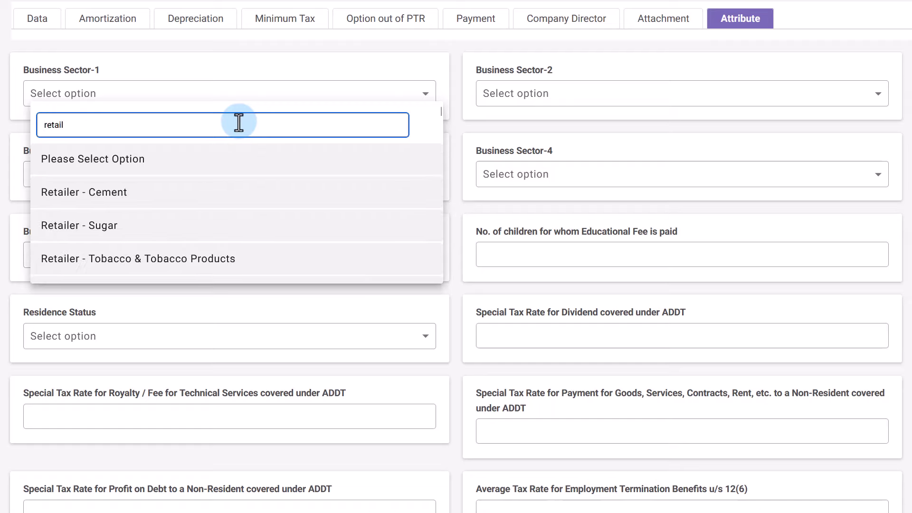
scroll(227, 204, "down", 2)
scroll(227, 205, "up", 3)
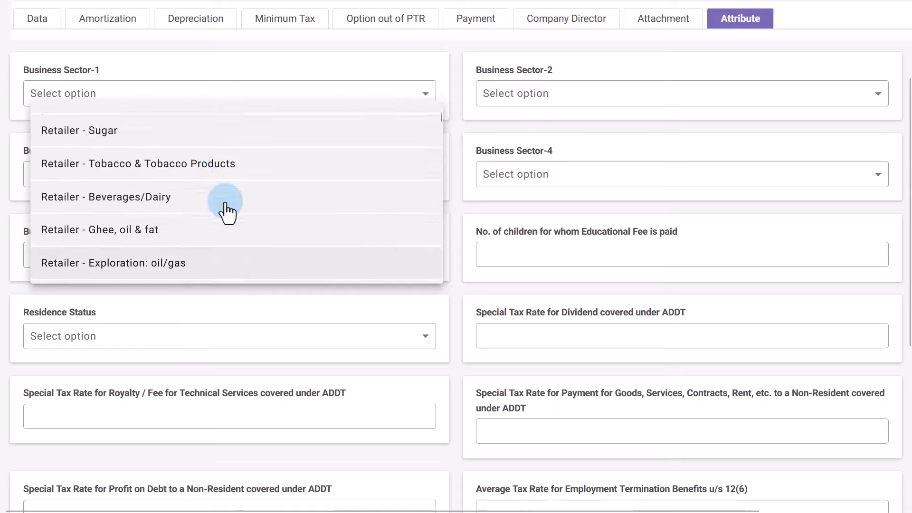
Search the Business Sector-1 options for "garment" and for "shores".
left_click_drag(116, 126, 20, 126)
type("gar4")
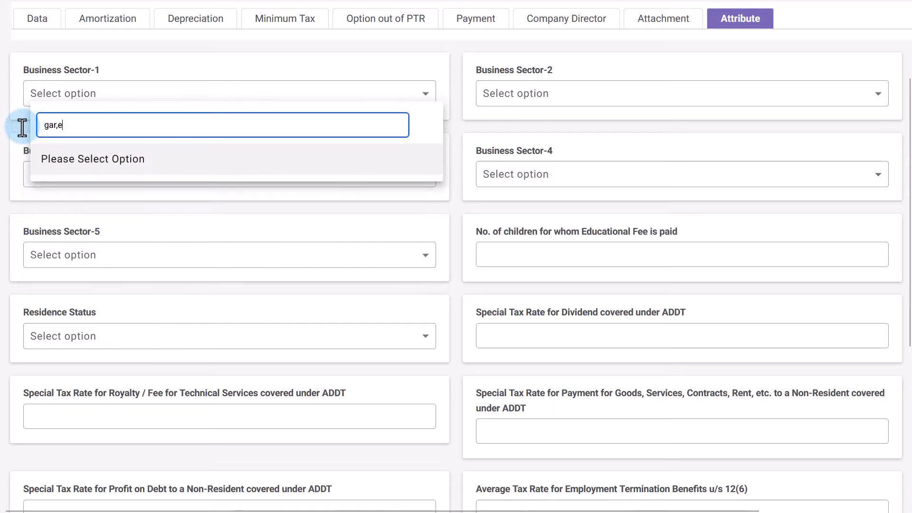
key("BackSpace")
type("ment")
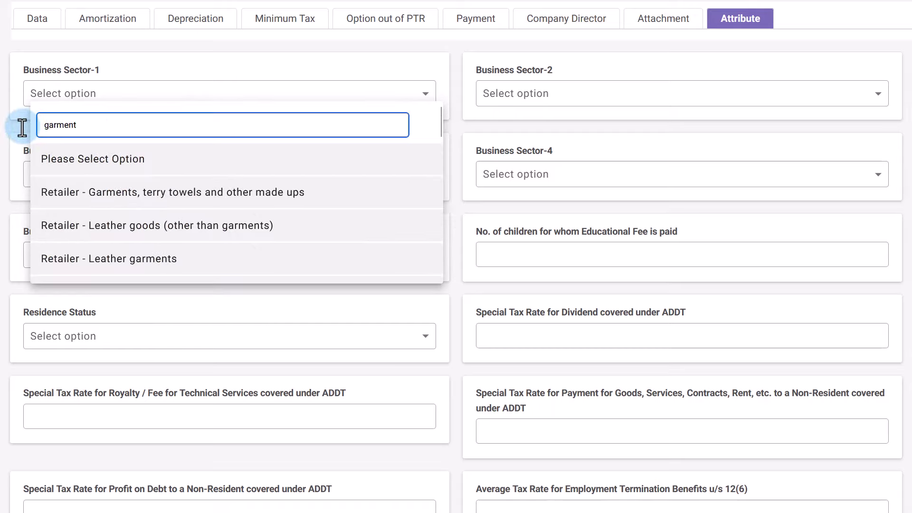
scroll(126, 205, "down", 3)
scroll(133, 223, "up", 3)
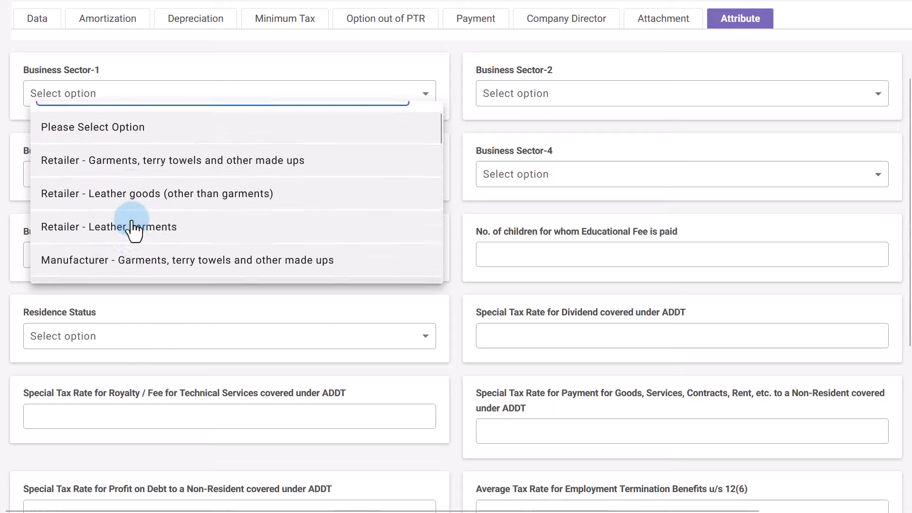
scroll(134, 231, "up", 3)
type("shores")
left_click_drag(71, 125, 27, 130)
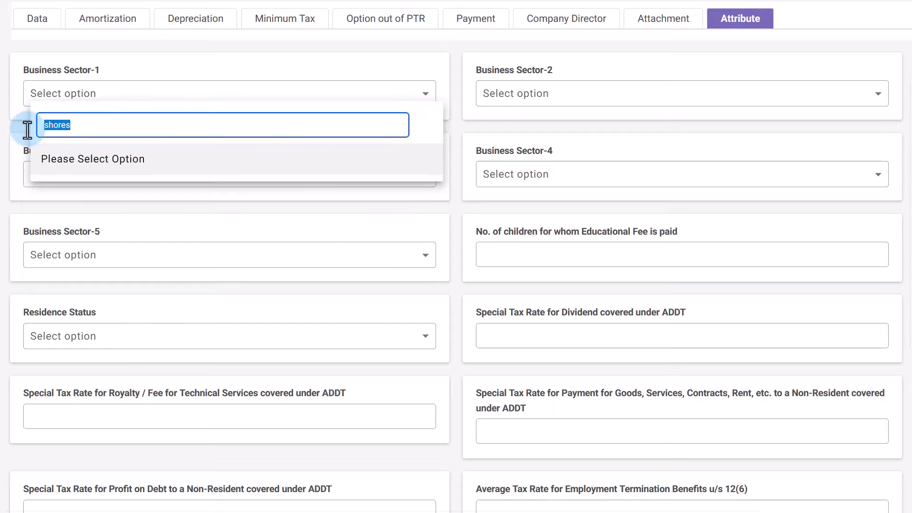
Search the Business Sector-1 options for "cons" and select Trader - Building Construction.
type("constu")
key("BackSpace")
key("BackSpace")
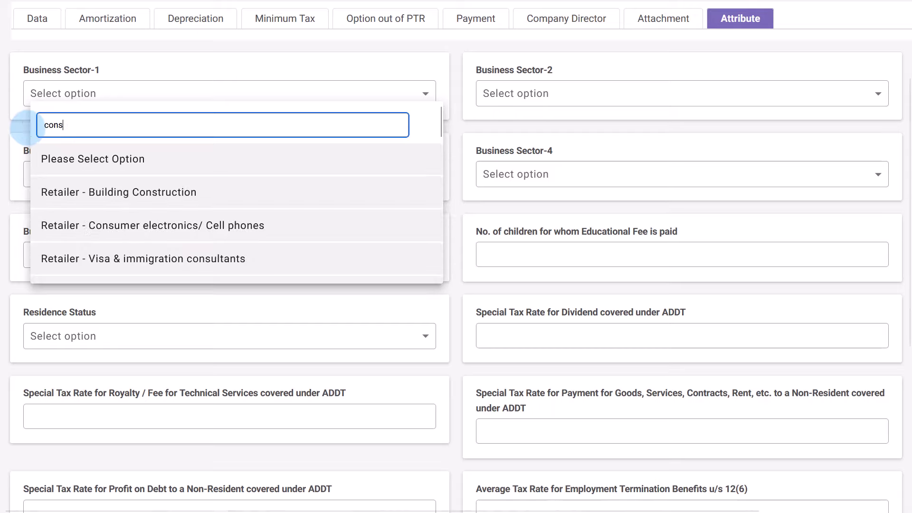
scroll(147, 212, "down", 3)
scroll(150, 209, "down", 2)
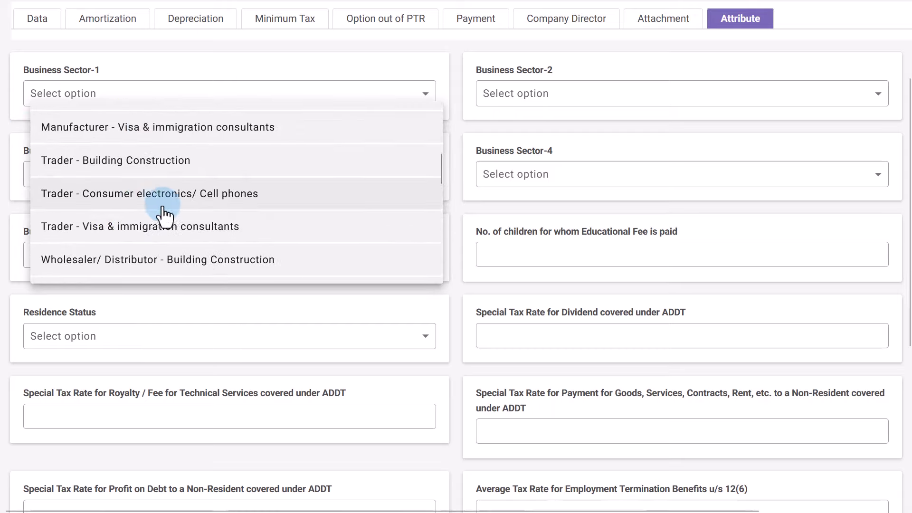
left_click(205, 164)
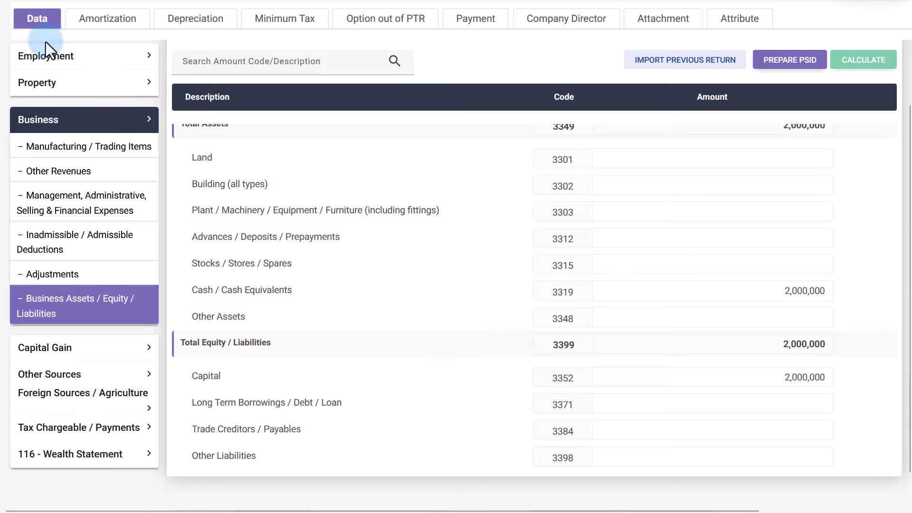
Open the Adjustable Tax section under Tax Chargeable / Payments and go through its heads, including cash withdrawal, motor vehicle, electricity and phone taxes.
left_click(131, 120)
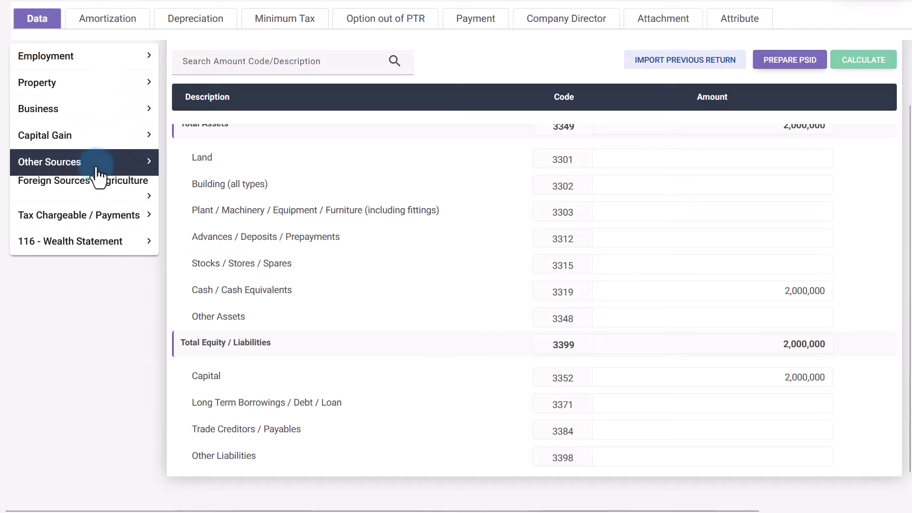
left_click(105, 217)
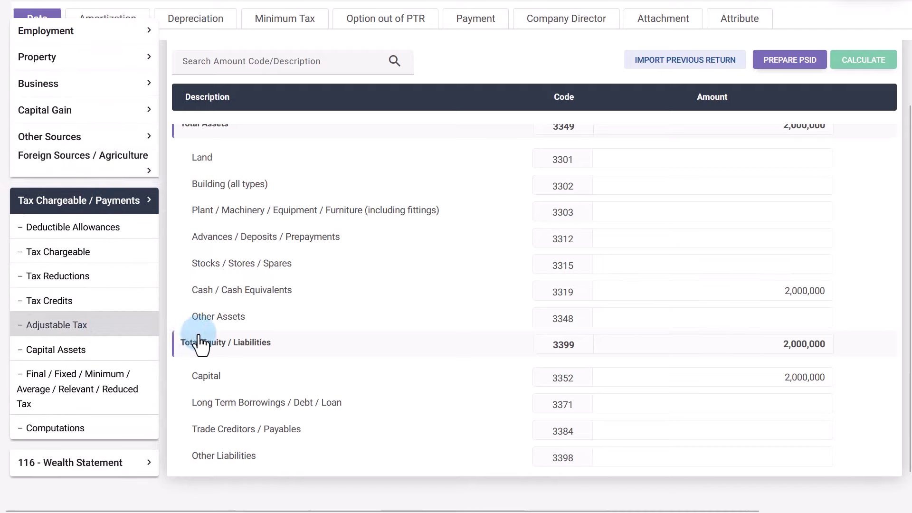
scroll(310, 350, "down", 5)
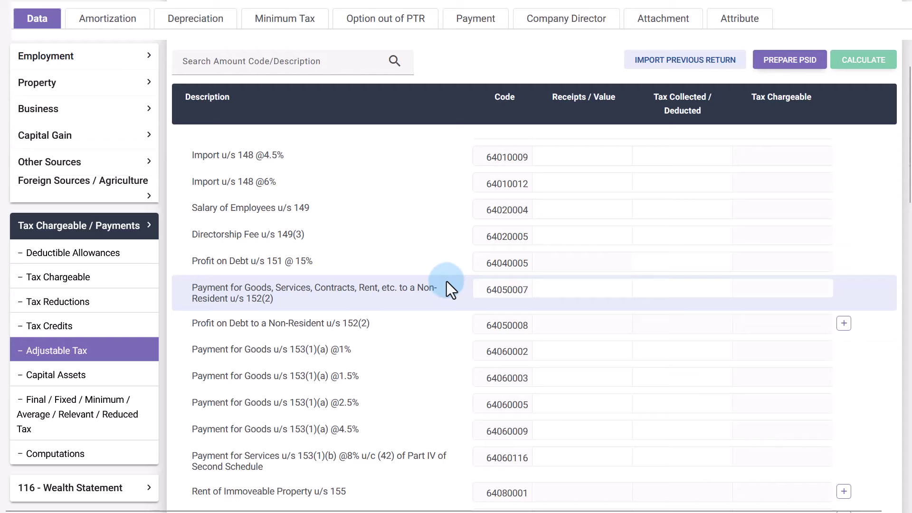
scroll(438, 320, "down", 3)
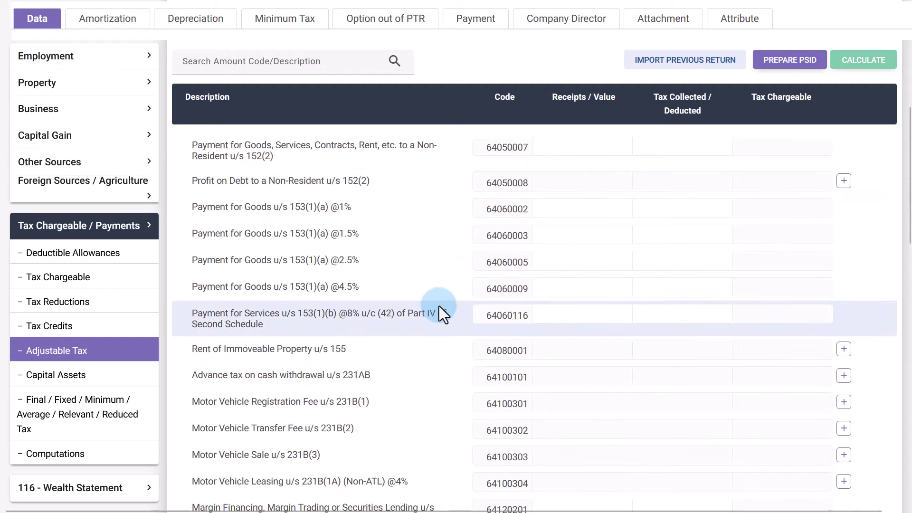
scroll(439, 306, "down", 3)
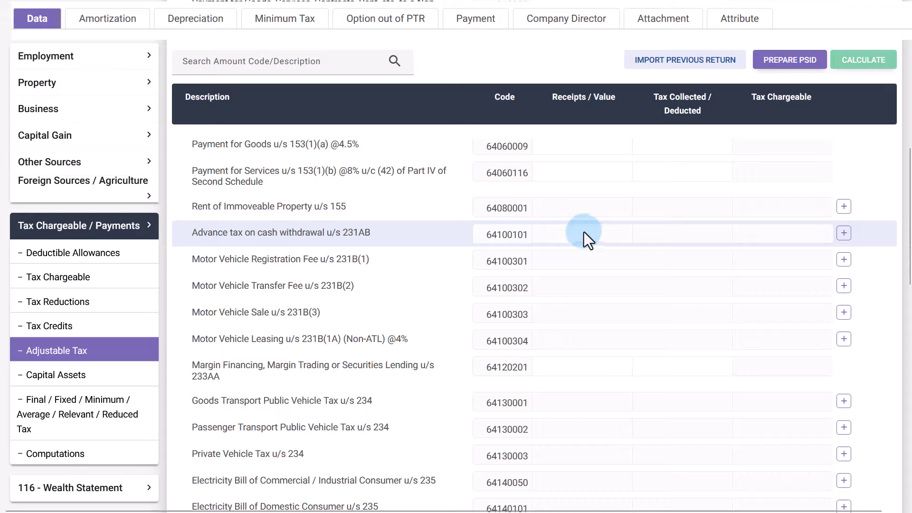
left_click_drag(258, 233, 325, 236)
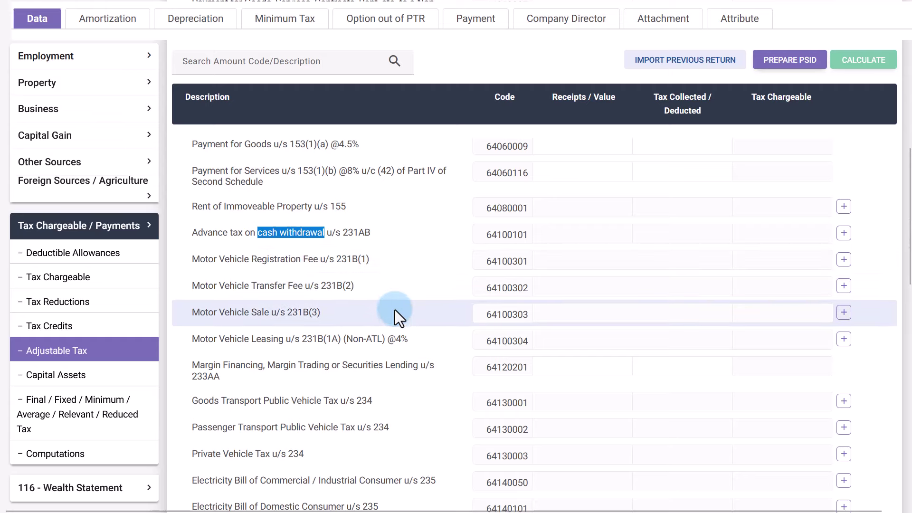
scroll(394, 314, "down", 5)
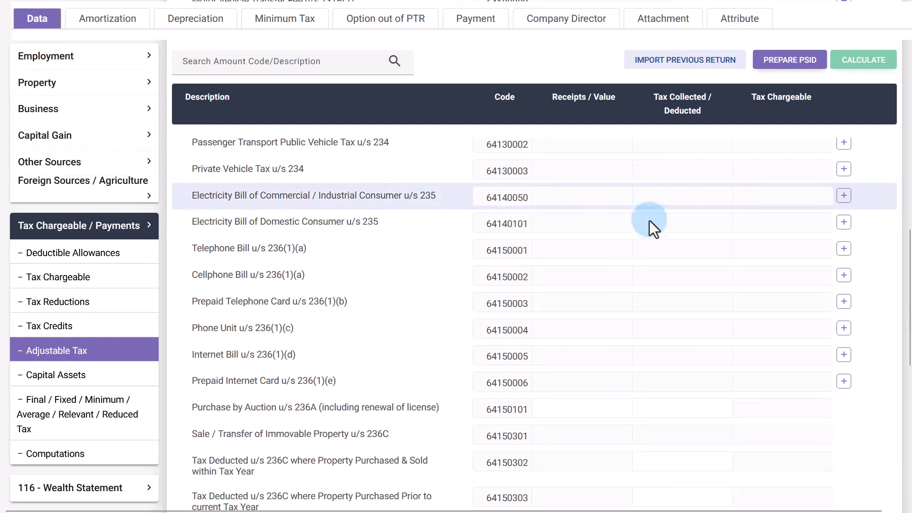
scroll(404, 327, "down", 1)
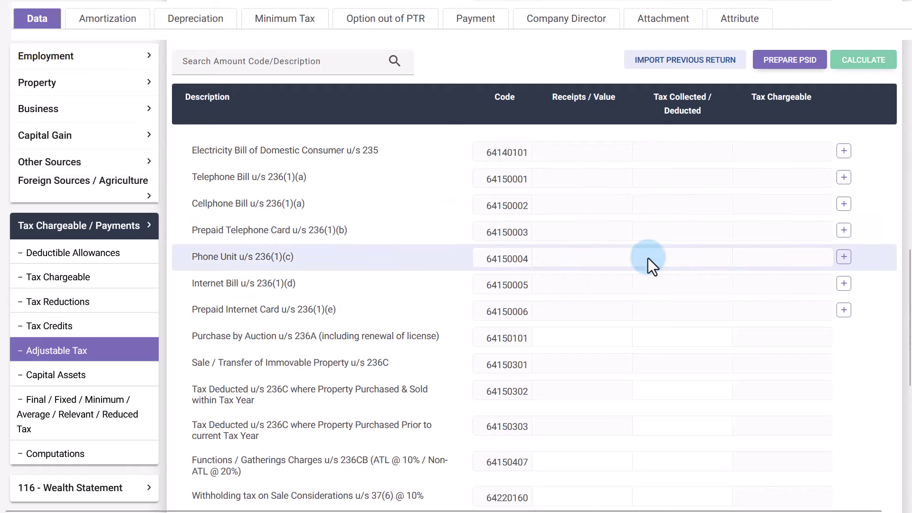
scroll(655, 266, "up", 2)
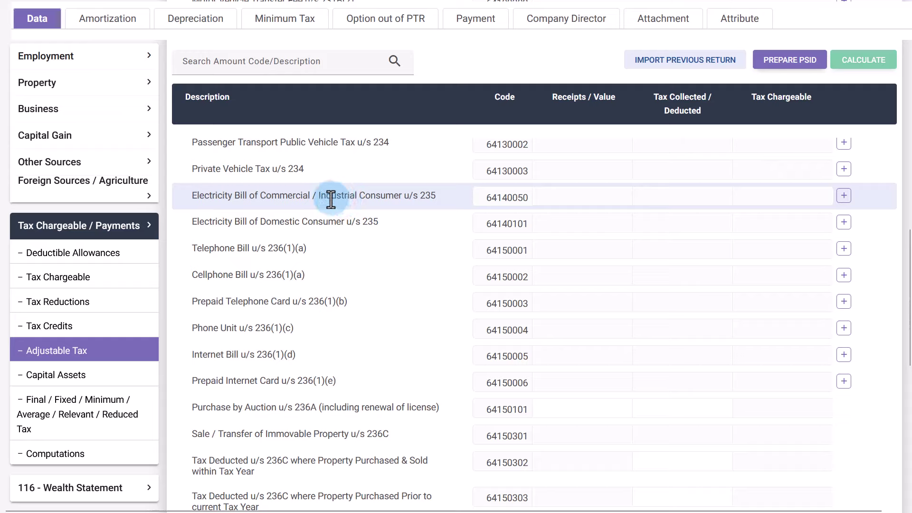
Add an entry under Electricity Bill of Commercial / Industrial Consumer u/s 235 with its consumer reference number and LESCO as contents.
left_click(843, 195)
left_click(398, 224)
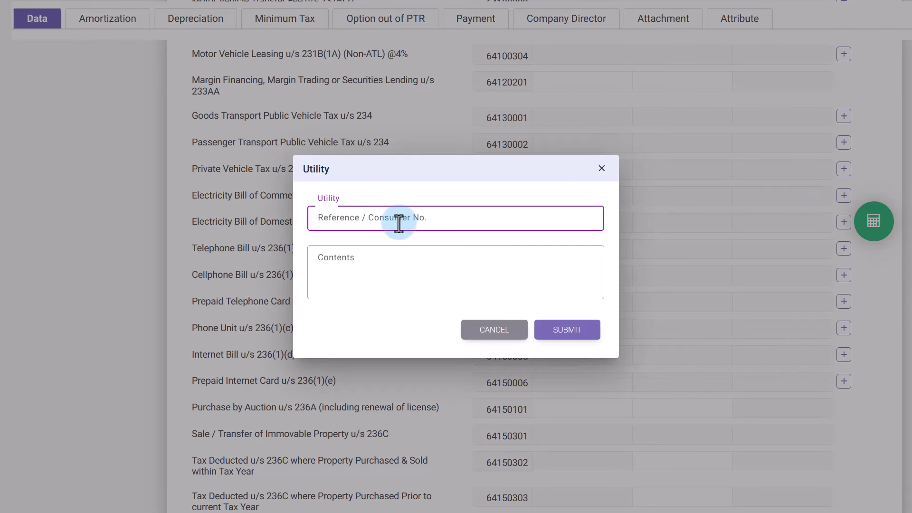
type("12354657")
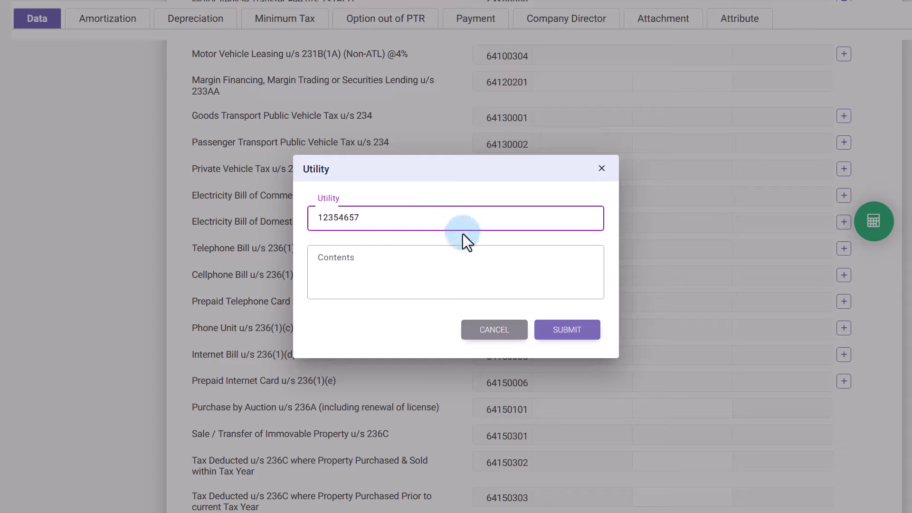
left_click(365, 269)
type("LESCO")
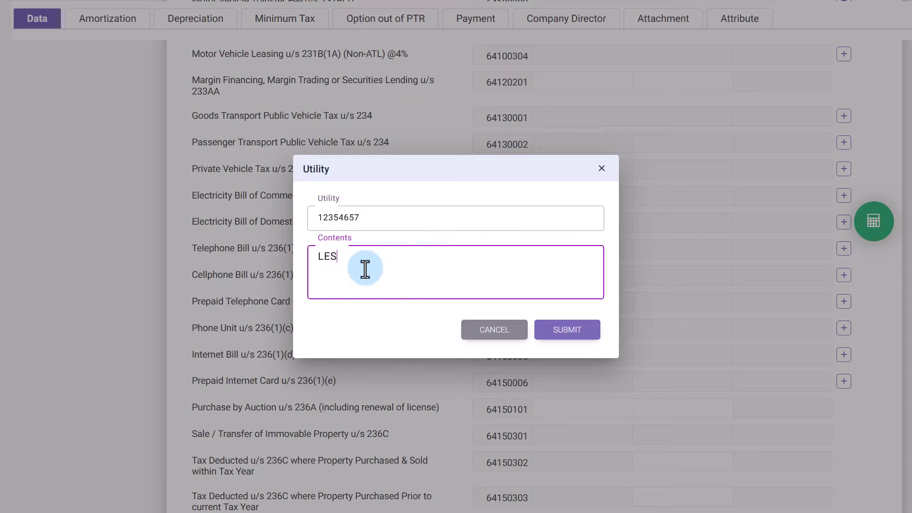
left_click(547, 330)
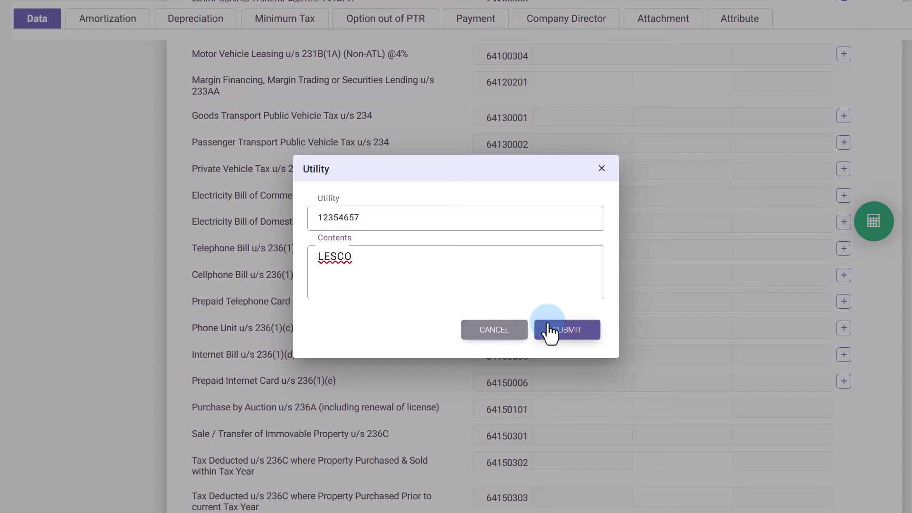
left_click(611, 224)
double_click(615, 225)
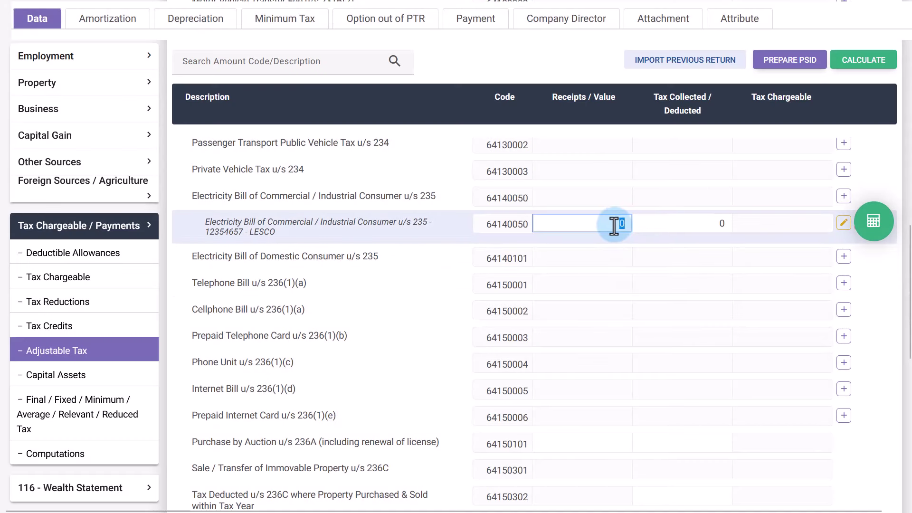
double_click(724, 224)
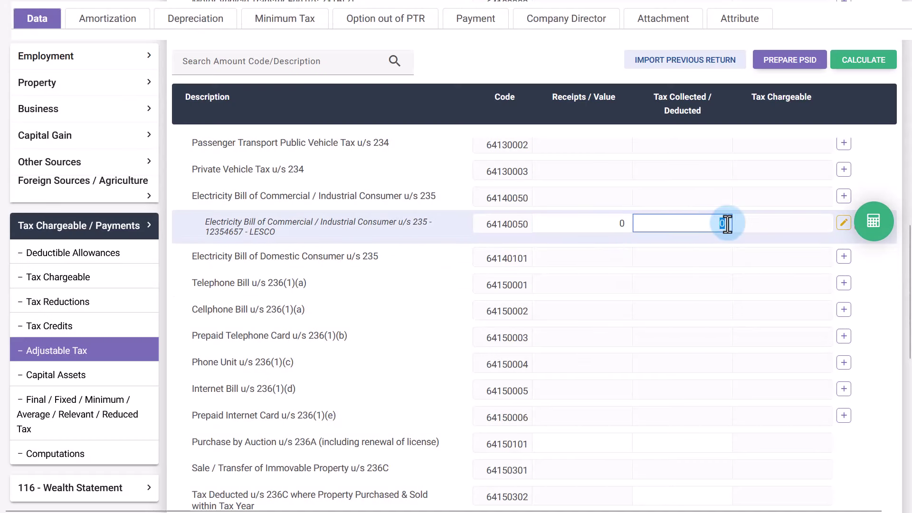
double_click(697, 223)
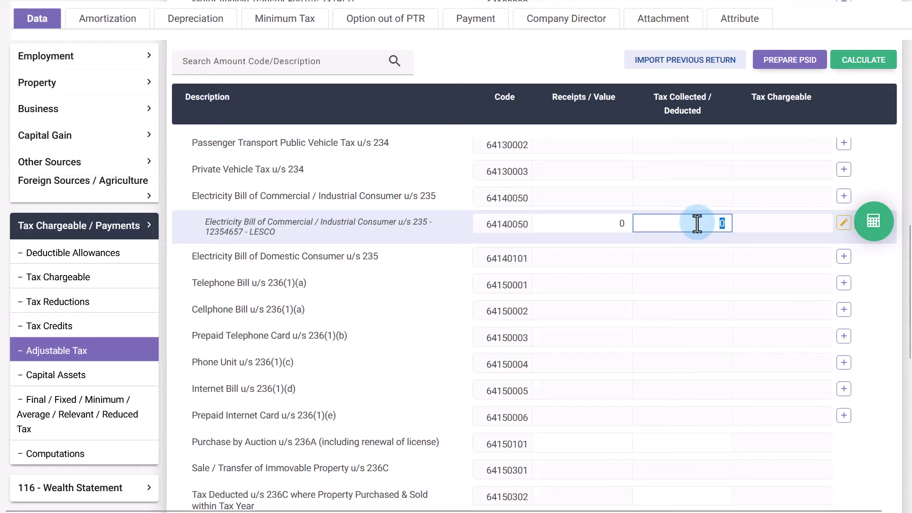
left_click(697, 224)
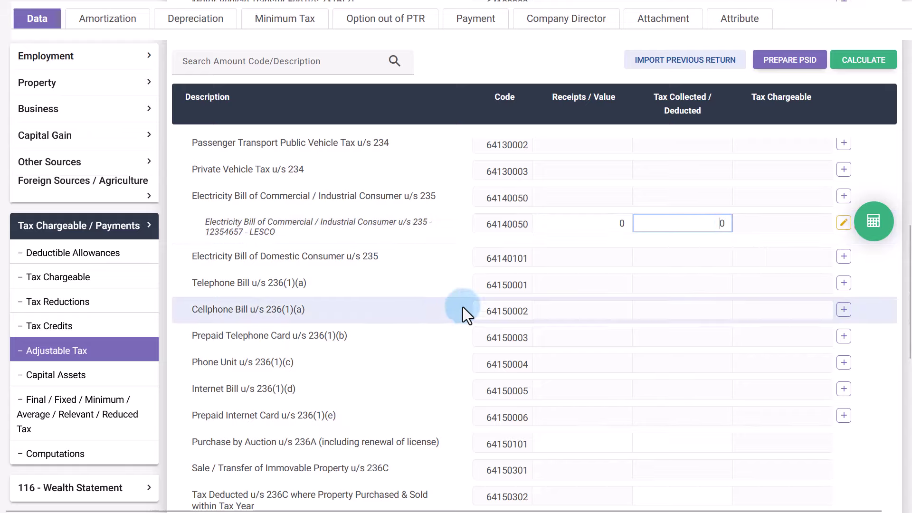
Add an entry under Cellphone Bill u/s 236(1)(a) with the phone number as reference and Jazz as contents.
left_click(844, 310)
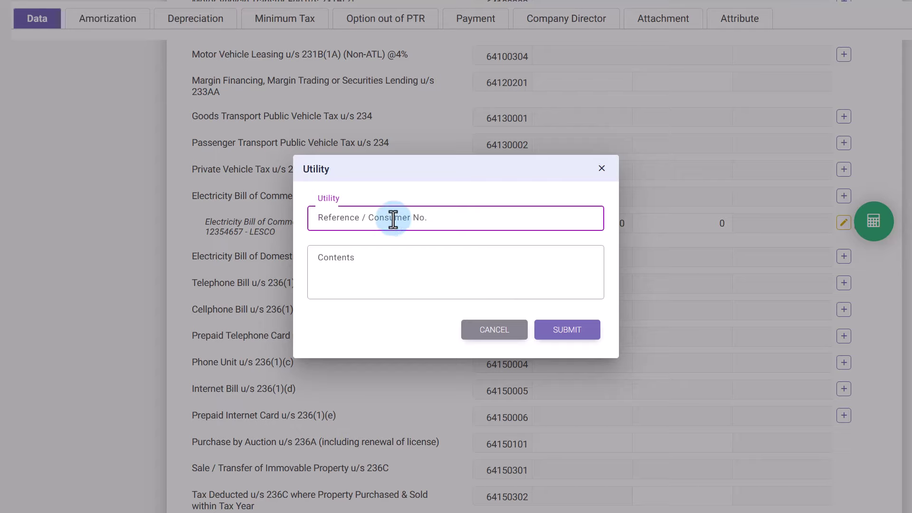
type("032145657")
key("Tab")
type("Jazz")
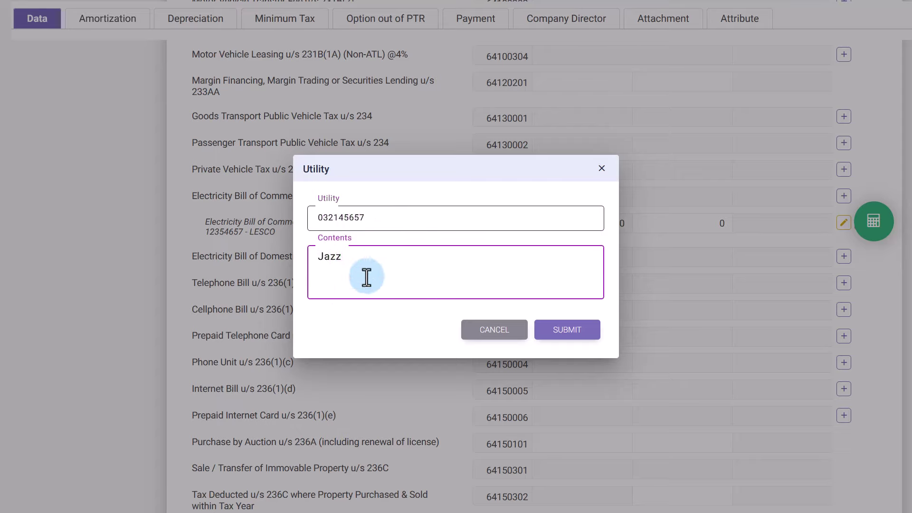
left_click(571, 341)
Set the Jazz cellphone entry's Receipts / Value to 50,000 and its Tax Collected / Deducted to 7,500.
left_click(649, 334)
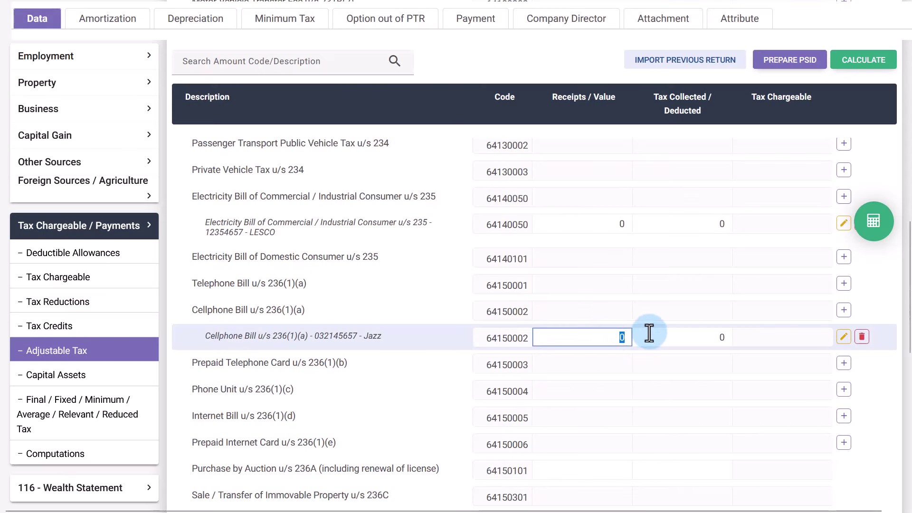
type("500")
key("Tab")
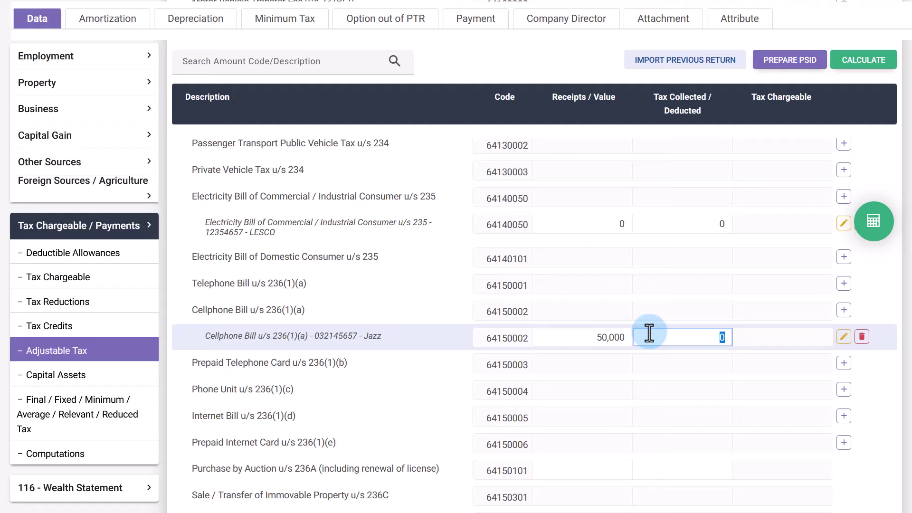
type("4")
double_click(722, 338)
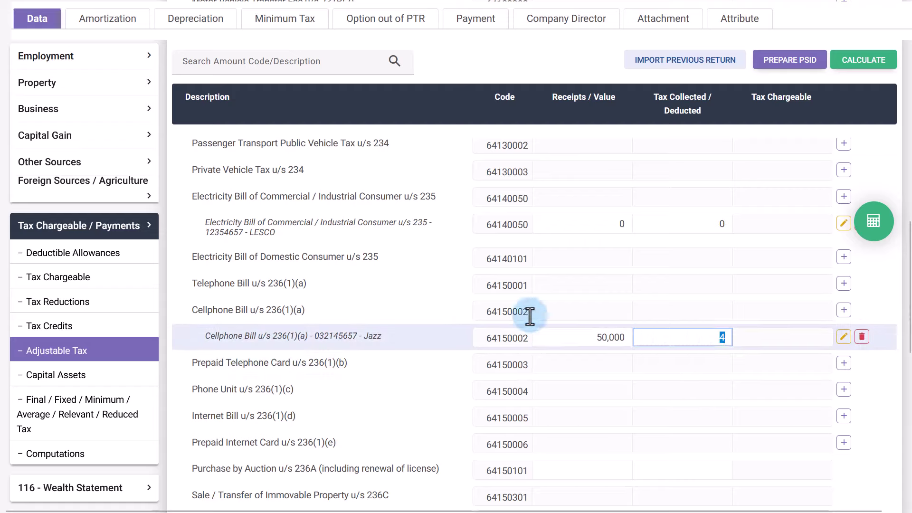
scroll(599, 280, "up", 3)
scroll(589, 232, "up", 3)
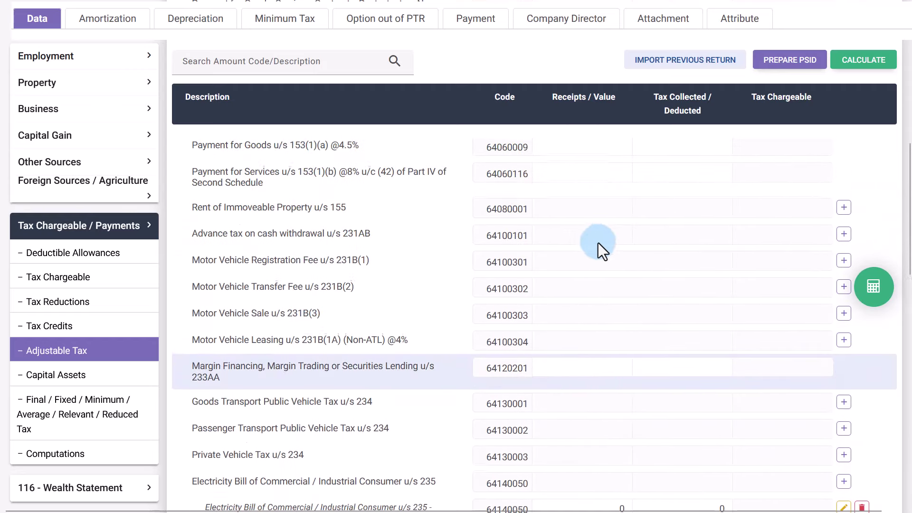
scroll(598, 266, "down", 5)
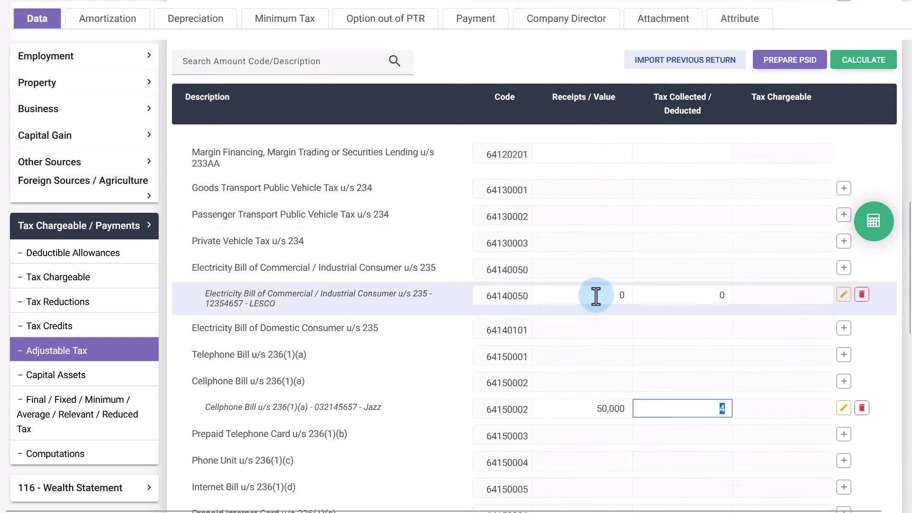
left_click(594, 296)
scroll(584, 304, "down", 2)
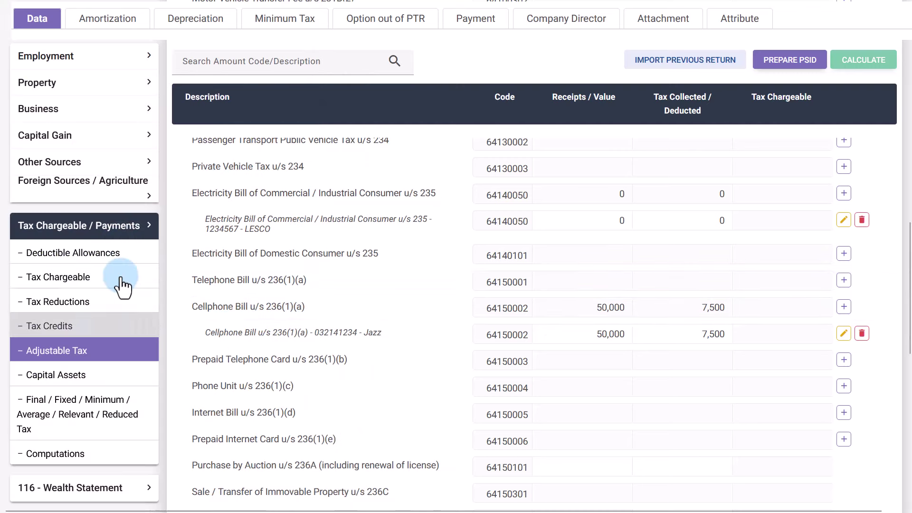
Open the return's Computations and copy the Taxable Income amount (code 9100).
left_click(109, 463)
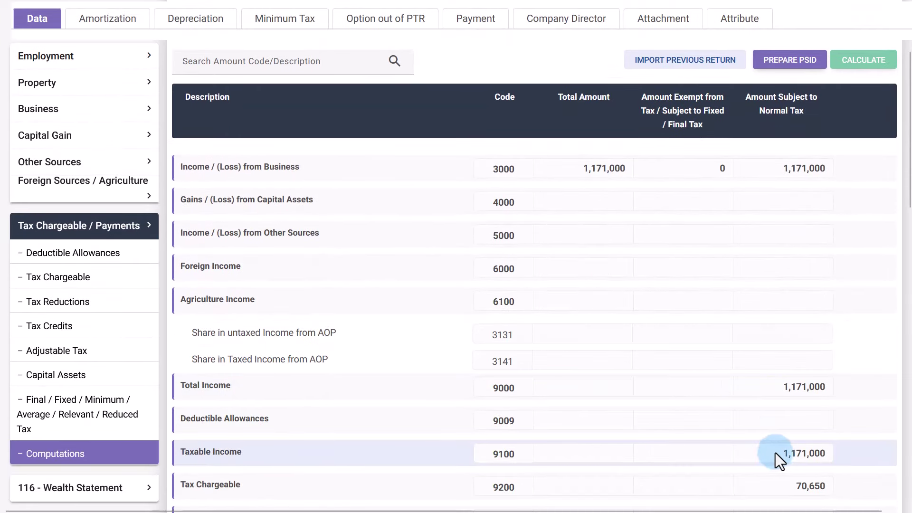
right_click(809, 452)
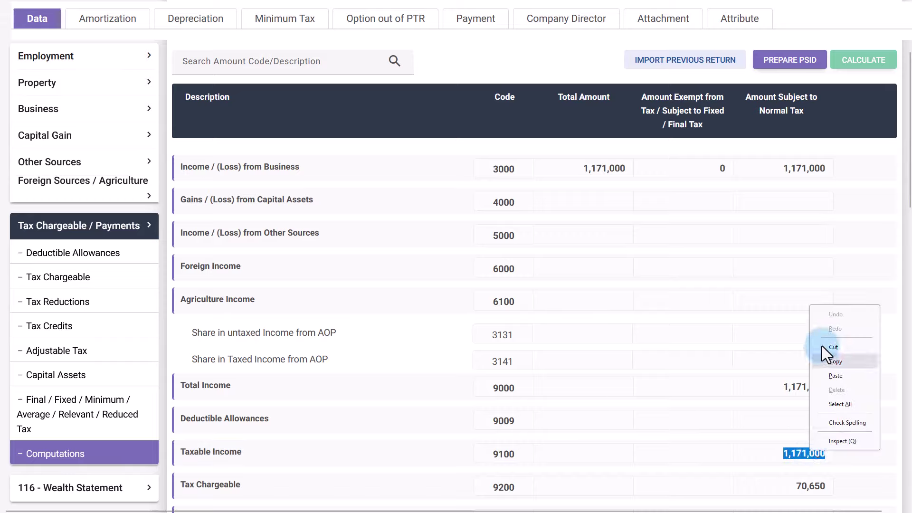
left_click(825, 360)
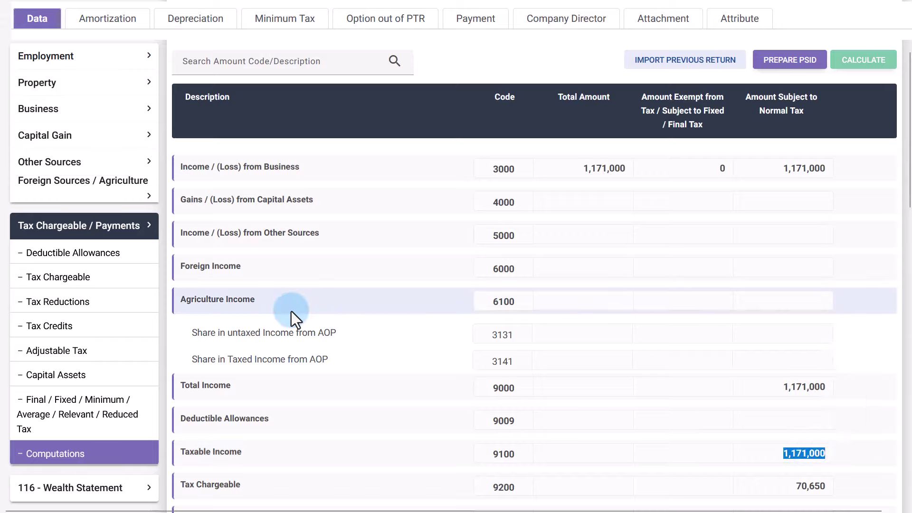
In Reconciliation of Net Assets, enter 1,171,000 as income declared subject to Normal Tax (code 7031) and calculate the return.
left_click(126, 232)
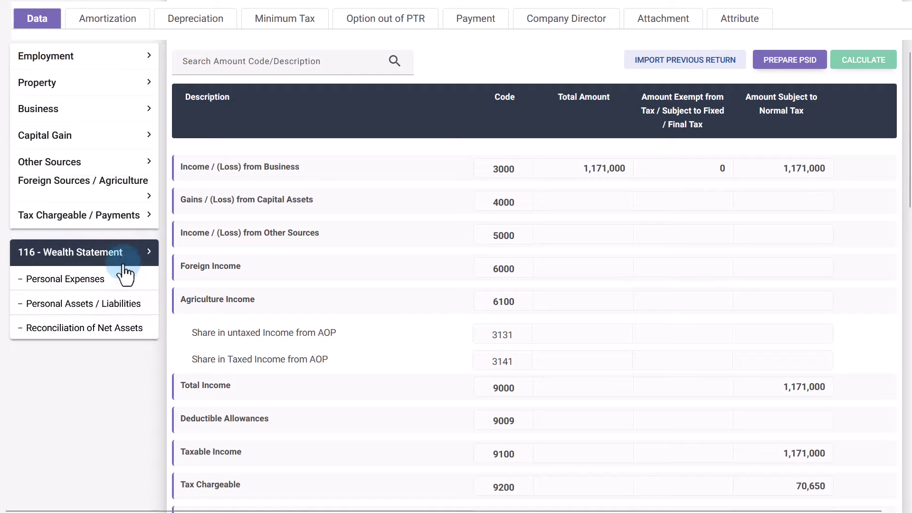
left_click(106, 330)
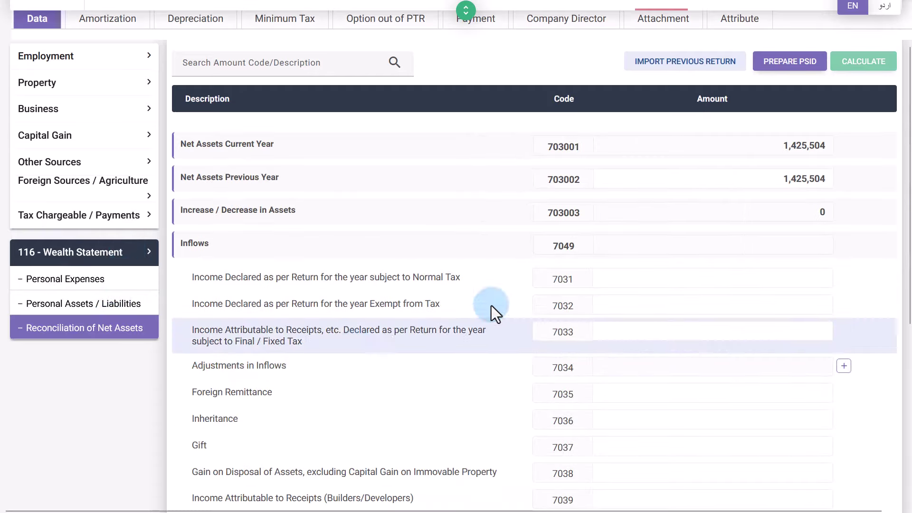
left_click(653, 278)
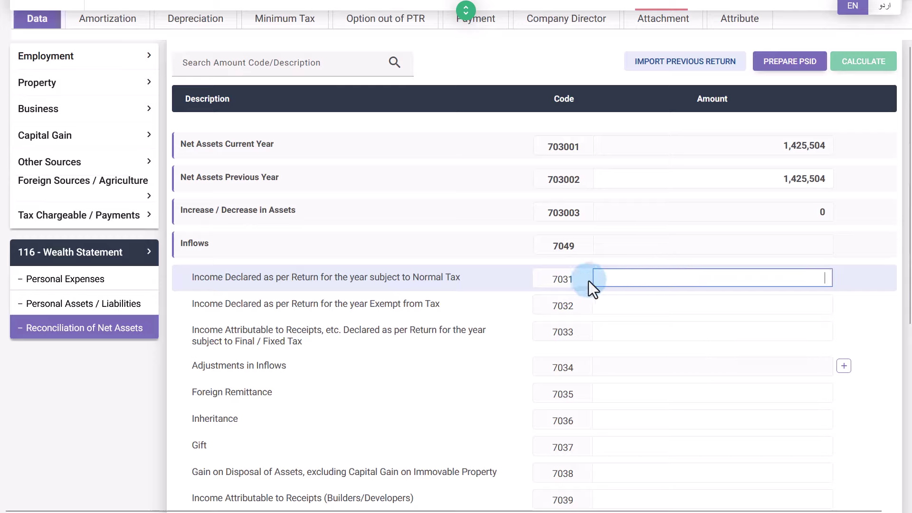
type("1171000")
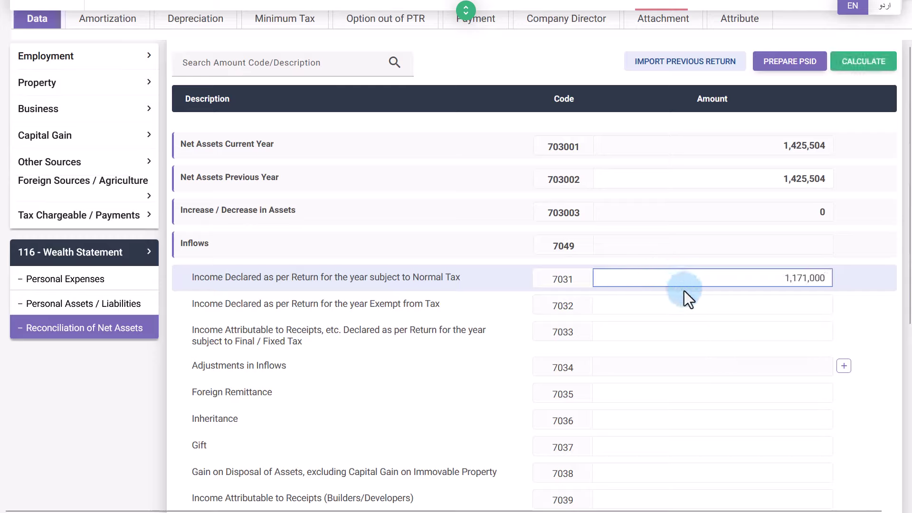
left_click(859, 61)
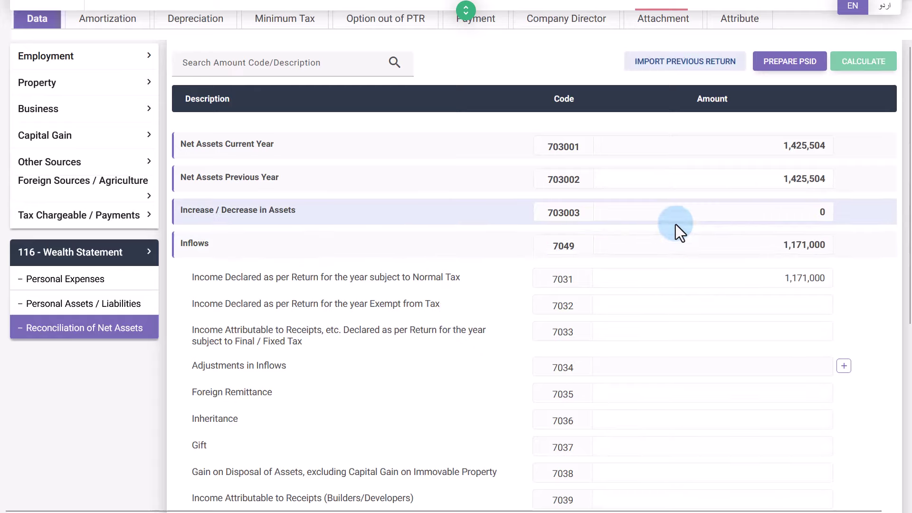
Review the expense heads under Personal Expenses and the entries under Personal Assets / Liabilities in the wealth statement.
left_click(140, 275)
scroll(385, 302, "down", 3)
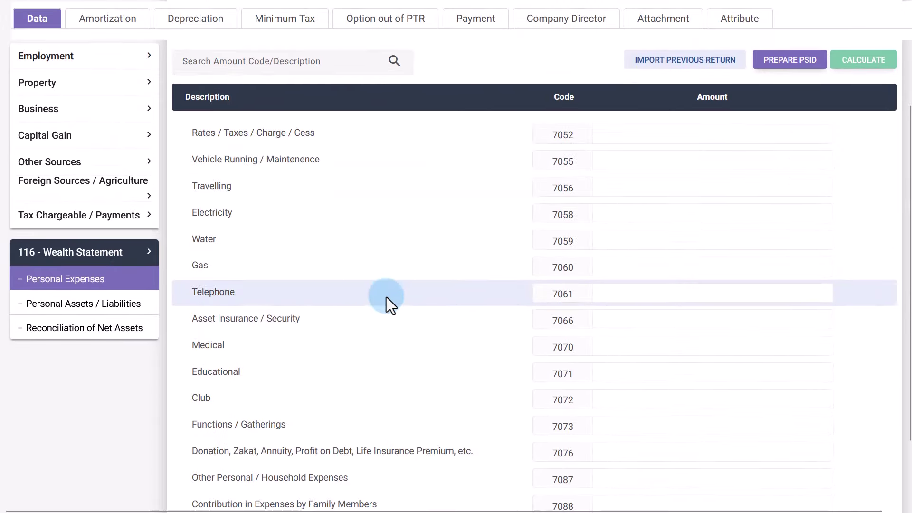
scroll(389, 272, "up", 3)
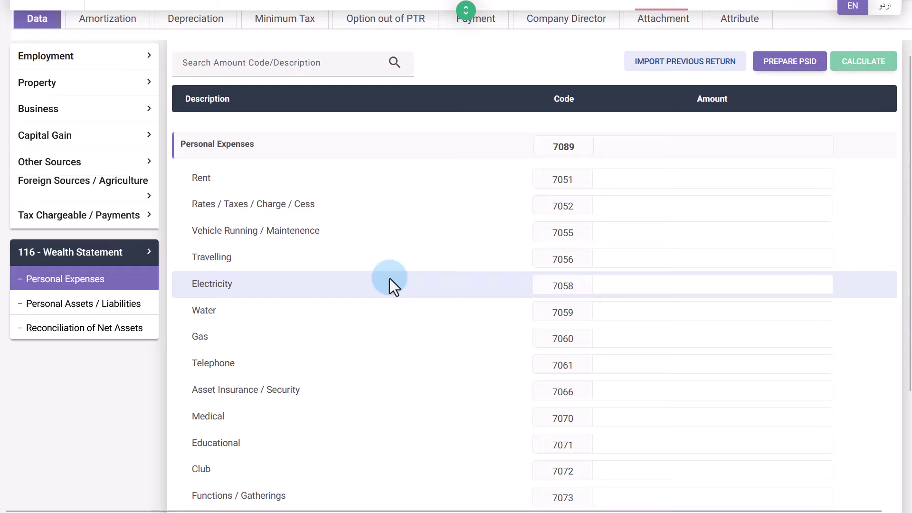
scroll(394, 262, "down", 2)
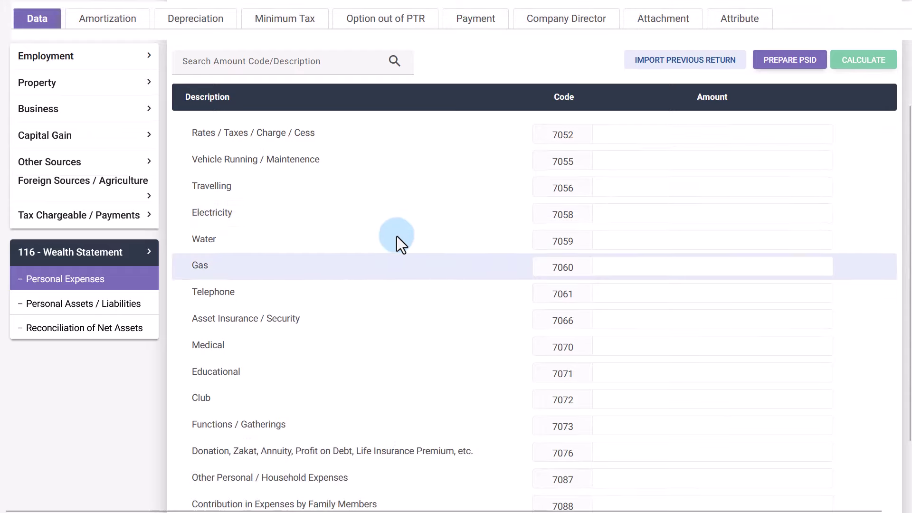
scroll(394, 285, "down", 2)
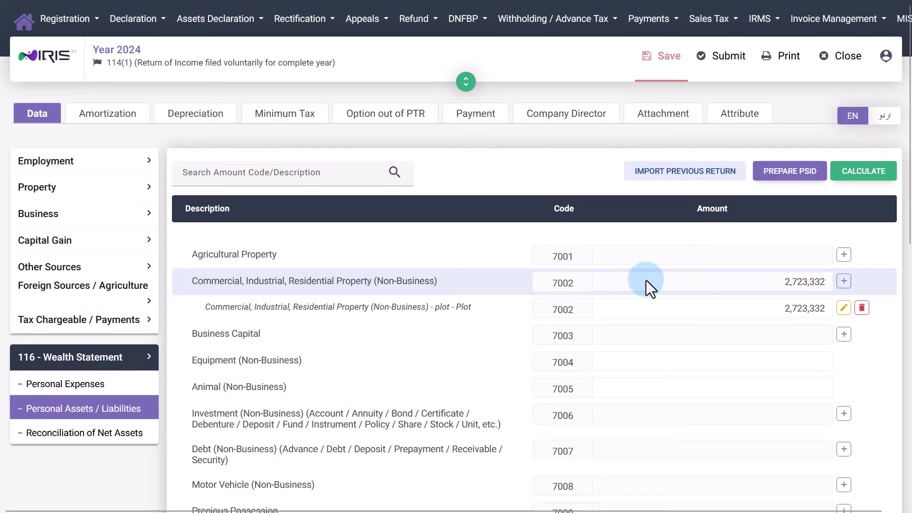
scroll(646, 281, "down", 2)
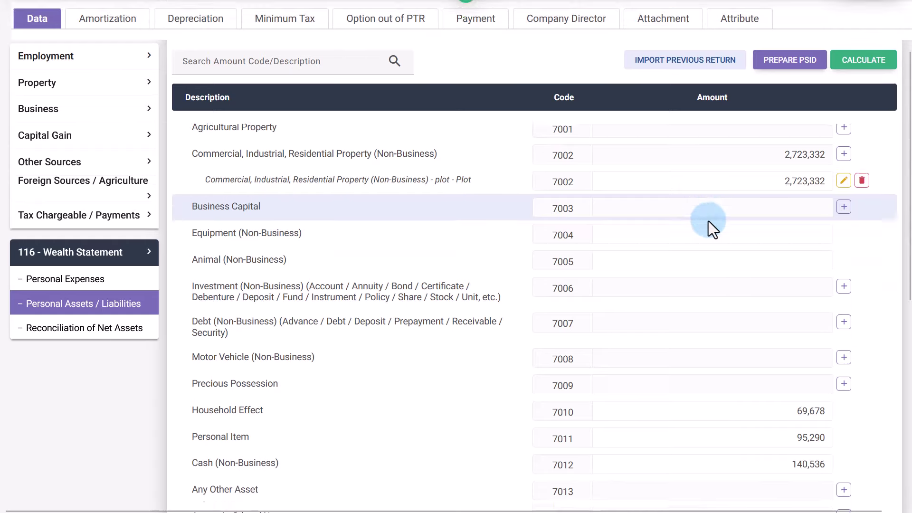
scroll(698, 228, "down", 2)
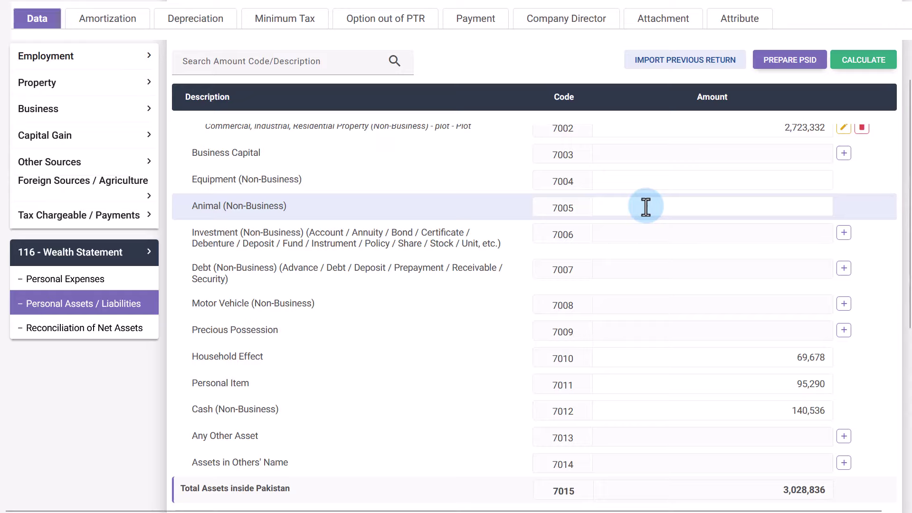
scroll(639, 223, "up", 3)
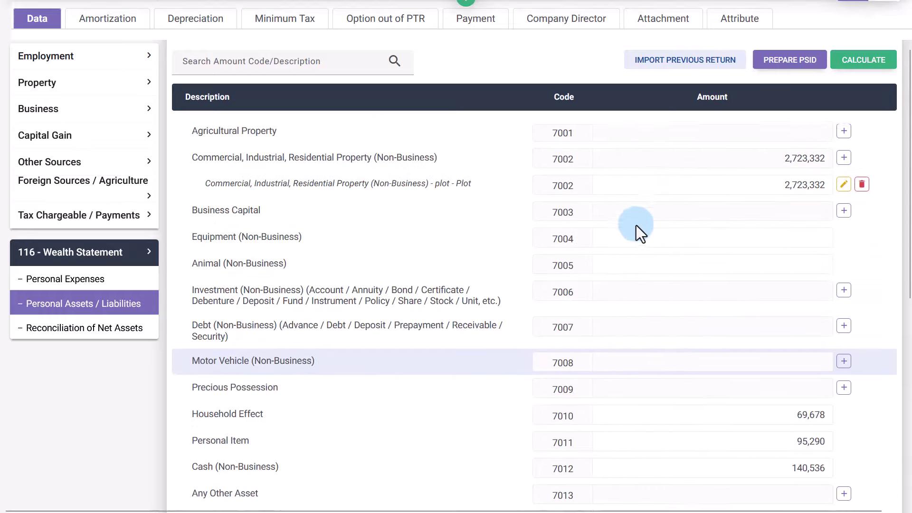
scroll(632, 246, "down", 3)
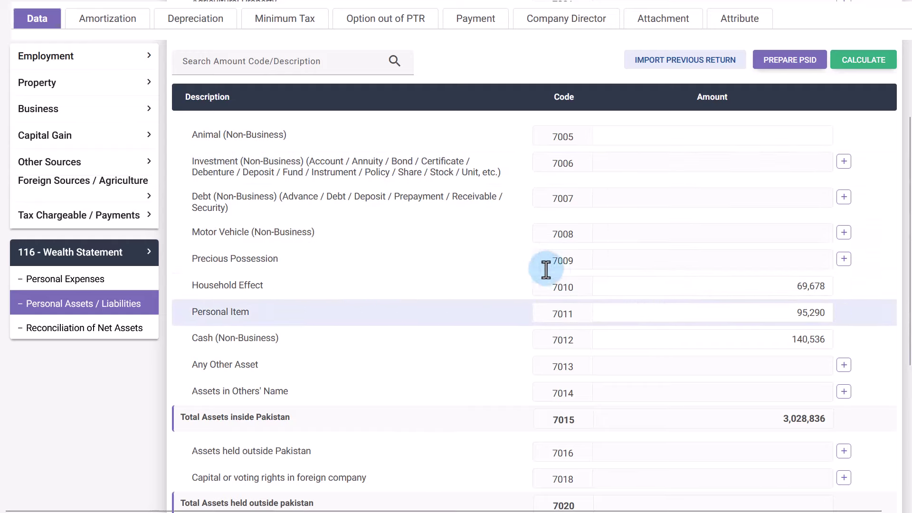
scroll(546, 269, "up", 3)
scroll(512, 231, "down", 1)
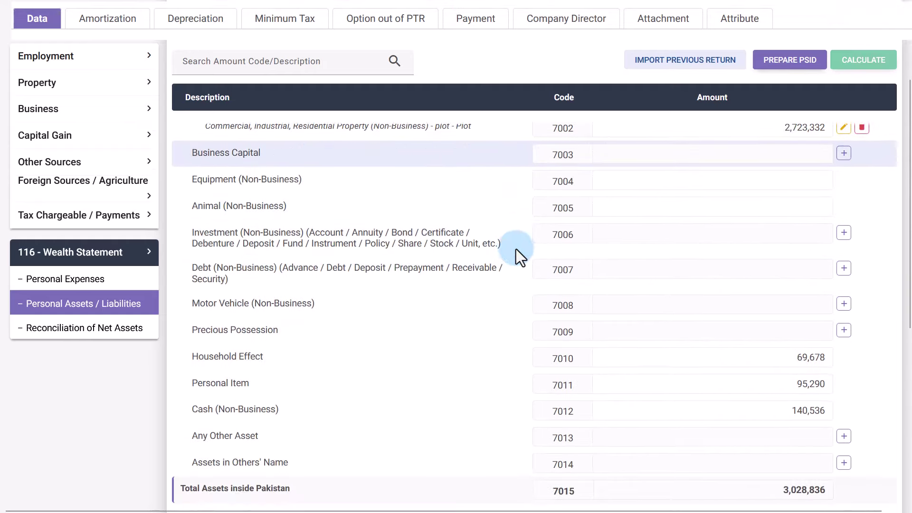
scroll(528, 242, "down", 2)
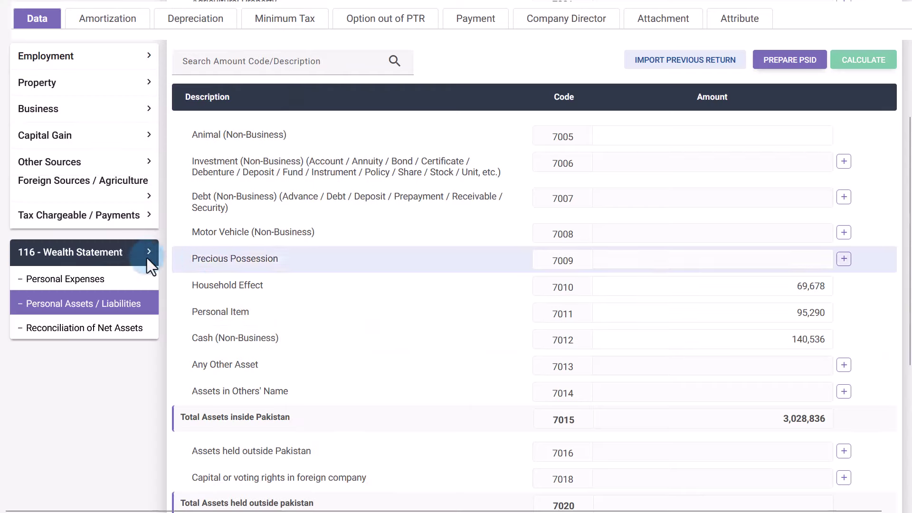
Examine the Taxable Income, Tax Chargeable and Admitted Income Tax amounts in the return's Computations.
left_click(111, 224)
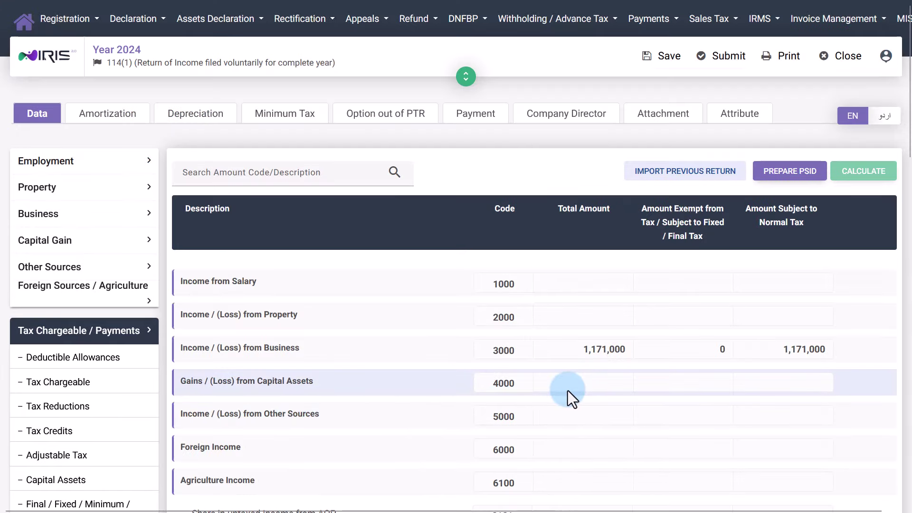
scroll(568, 390, "down", 5)
scroll(623, 303, "down", 3)
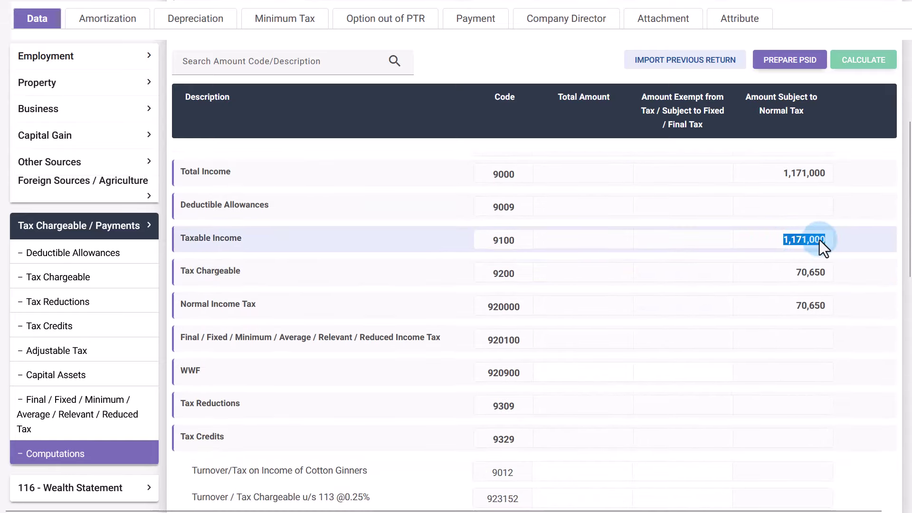
left_click(791, 272)
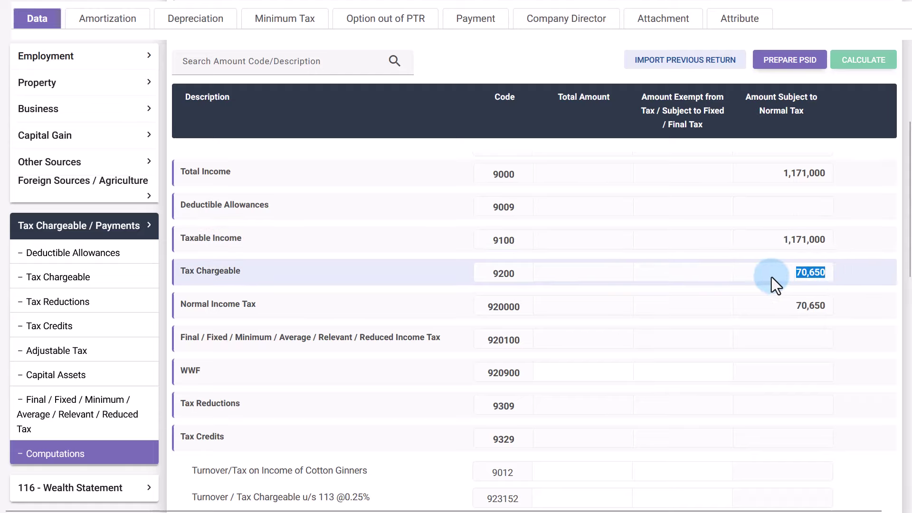
left_click(771, 277)
scroll(731, 281, "down", 15)
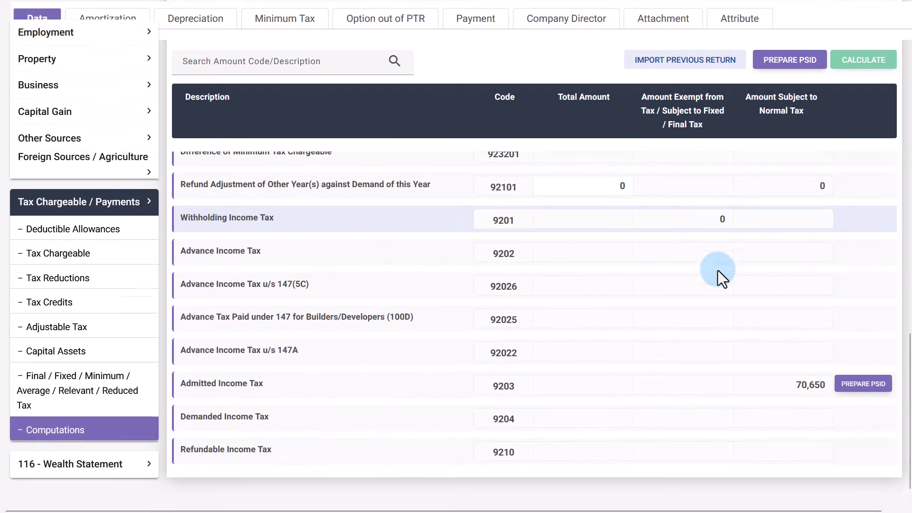
scroll(717, 270, "down", 1)
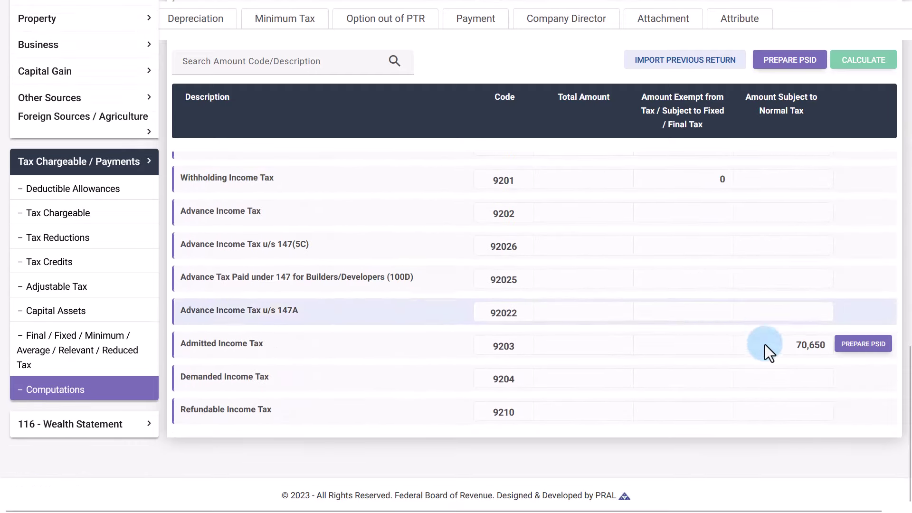
View the Prepare PSID form for the Admitted Income Tax (code 9203) and cancel it without generating a PSID.
left_click(855, 345)
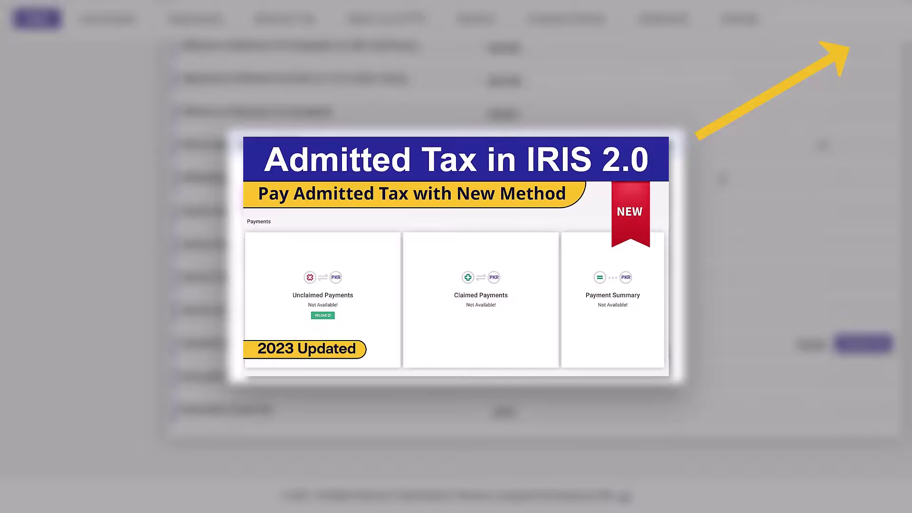
left_click(552, 357)
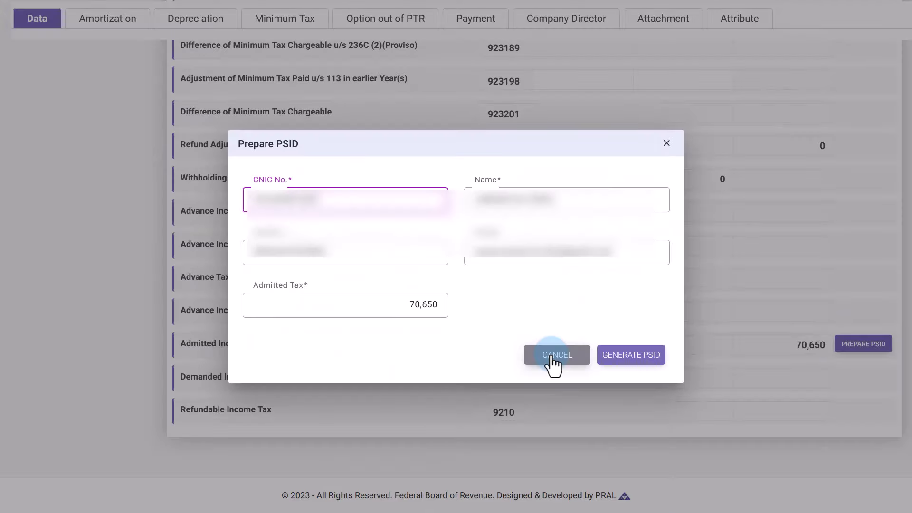
left_click(551, 359)
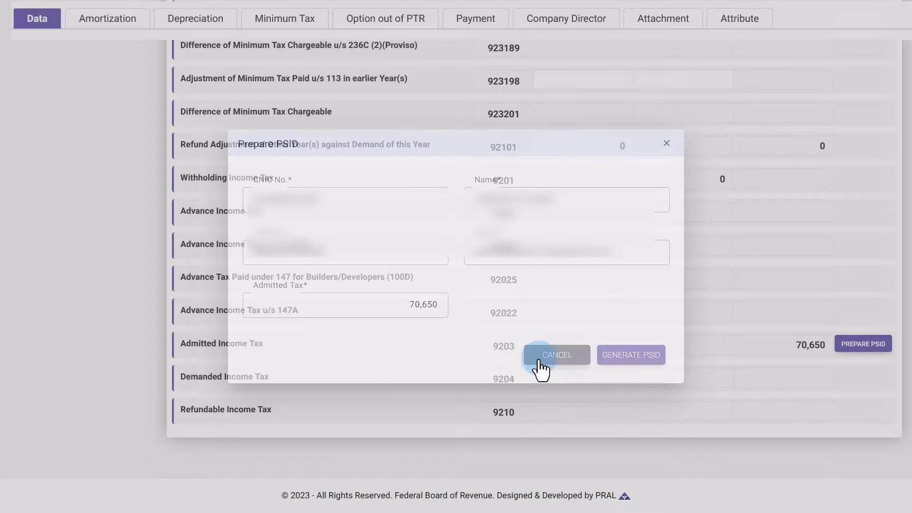
Check the unclaimed and claimed payments and the payment summary, and return to the return's data.
scroll(545, 347, "up", 3)
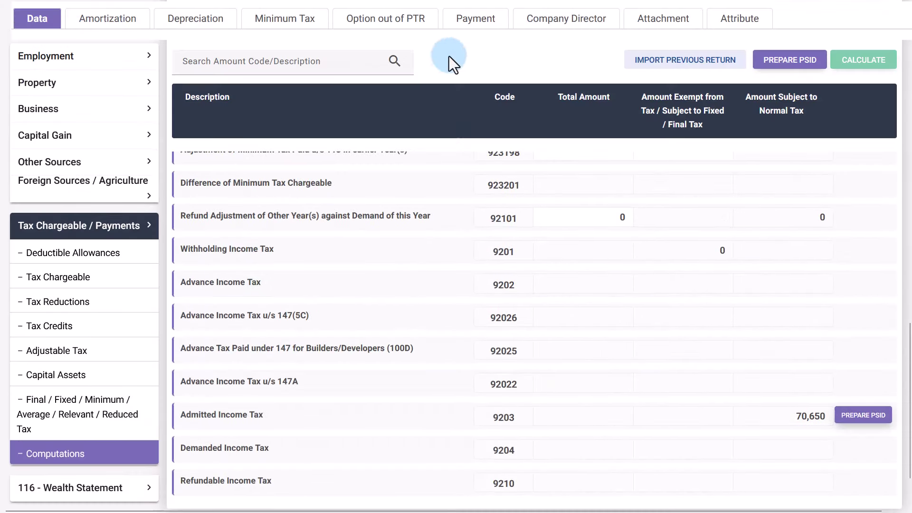
left_click(476, 21)
left_click(353, 224)
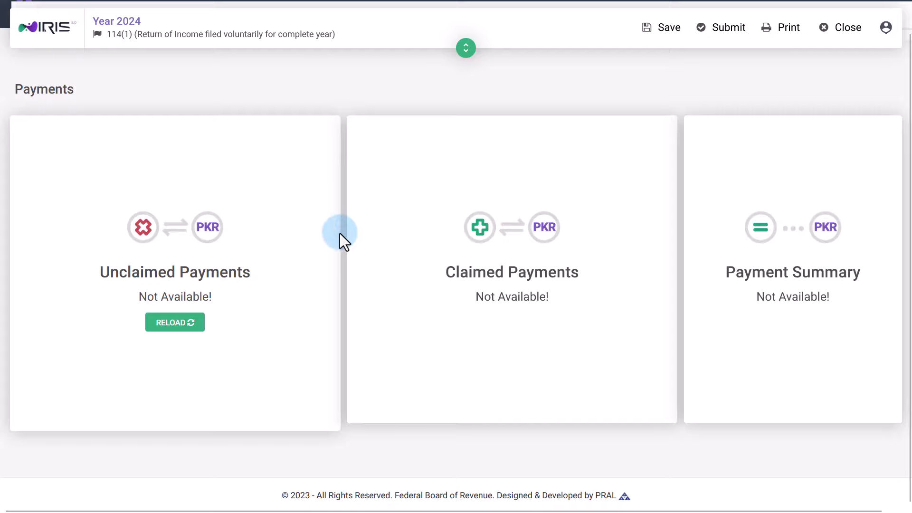
scroll(340, 233, "up", 2)
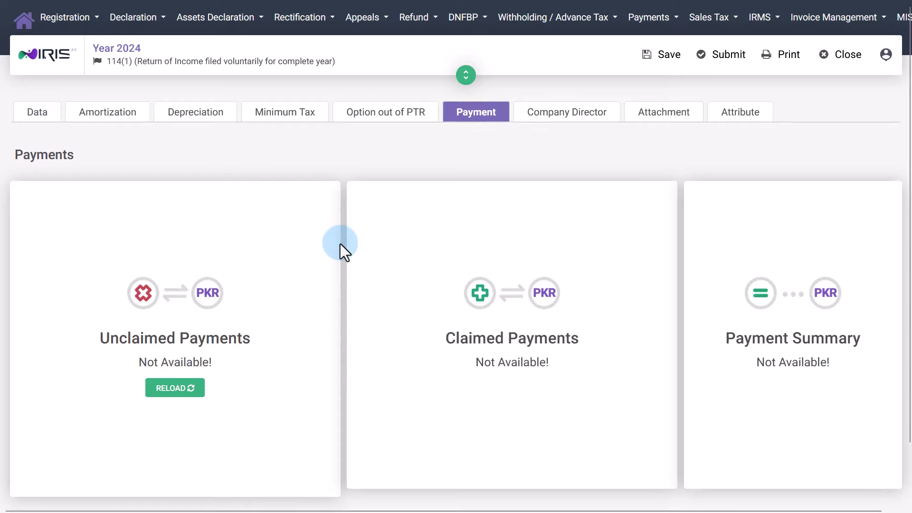
scroll(340, 243, "down", 2)
scroll(340, 244, "up", 2)
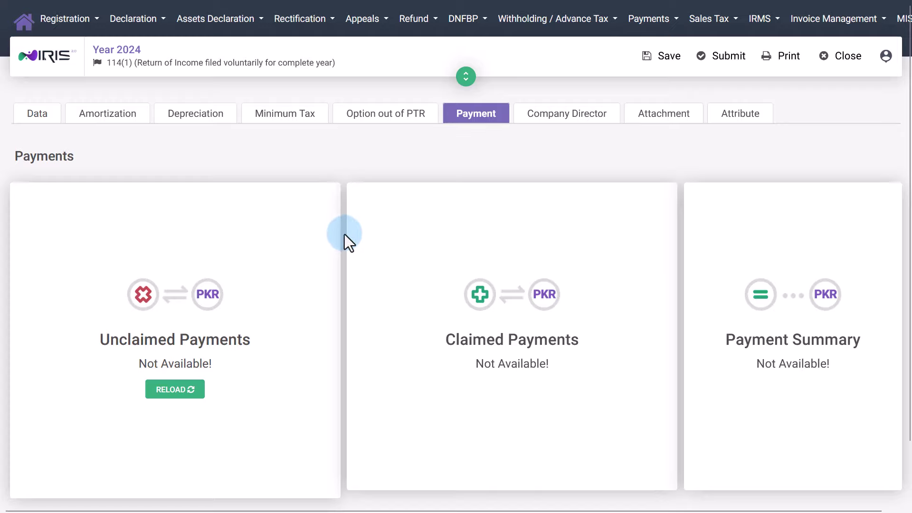
left_click(47, 120)
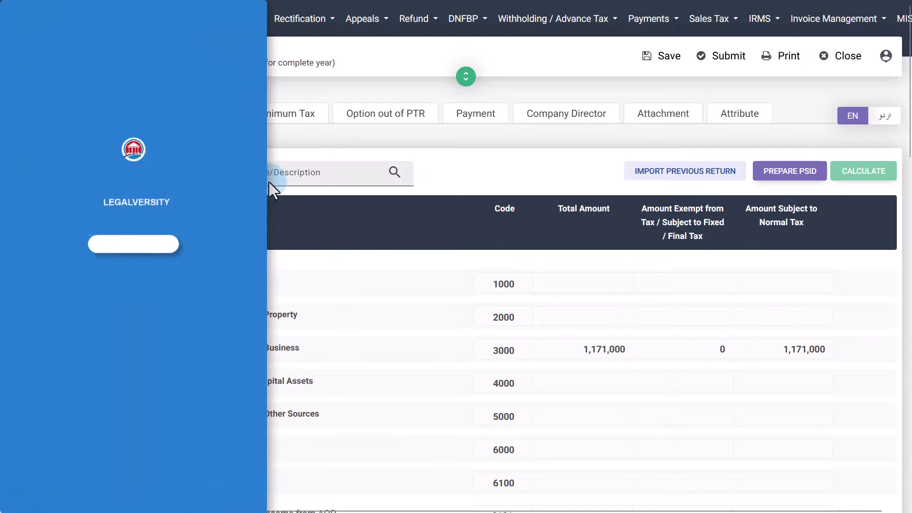
scroll(374, 297, "down", 3)
scroll(400, 303, "up", 3)
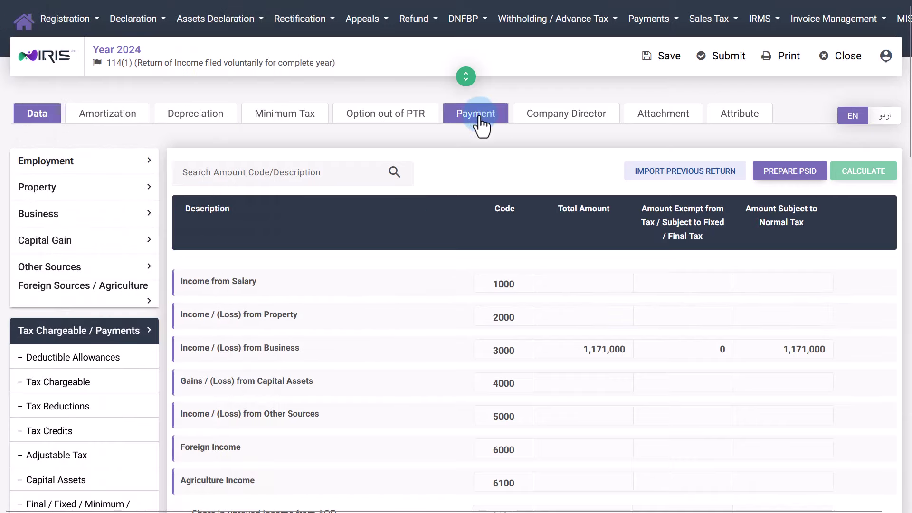
View the return's Attributes, and save and submit the return.
left_click(740, 118)
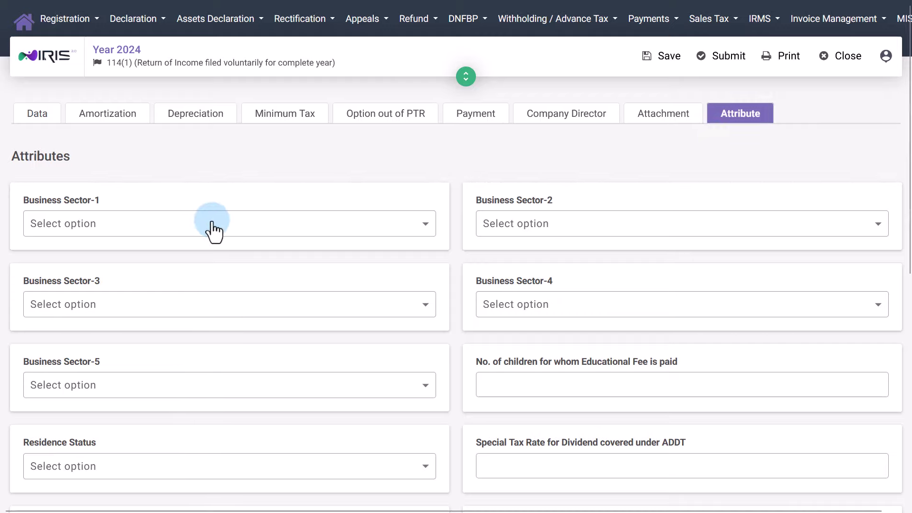
left_click(660, 67)
left_click(731, 62)
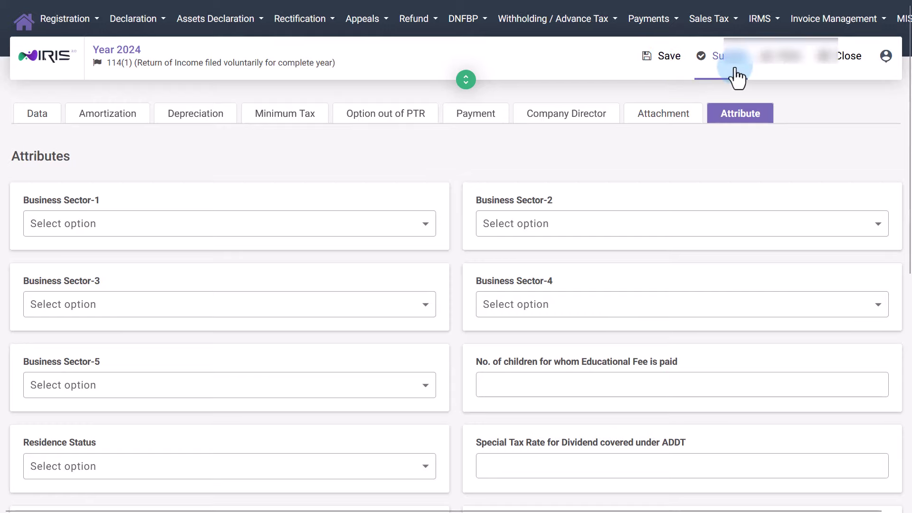